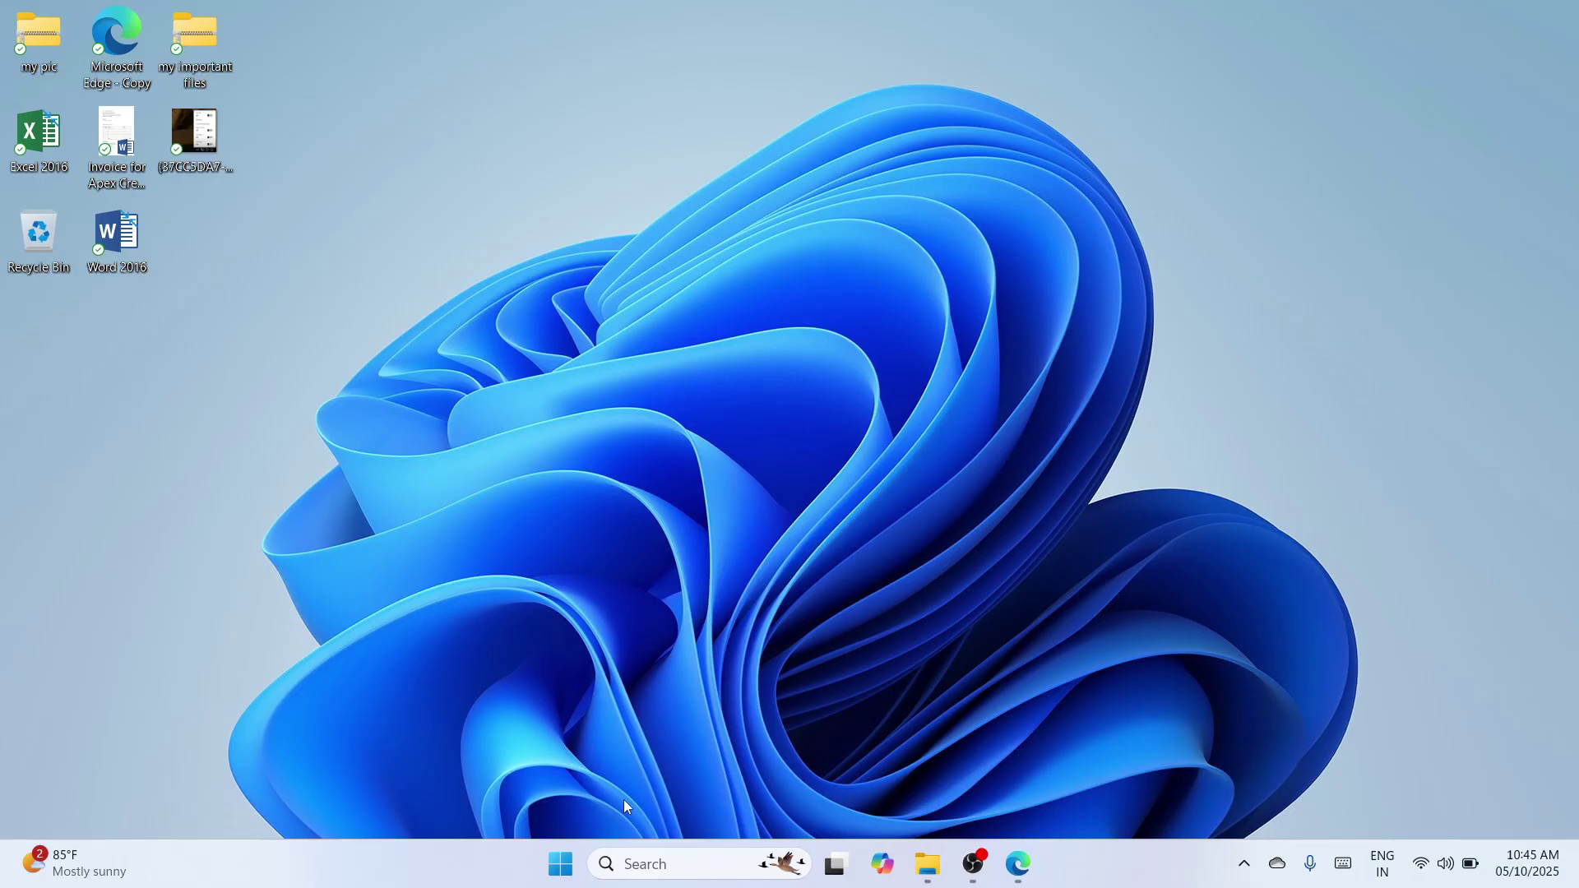
Open the Services console by running services.msc from the Run dialog
key(super+r)
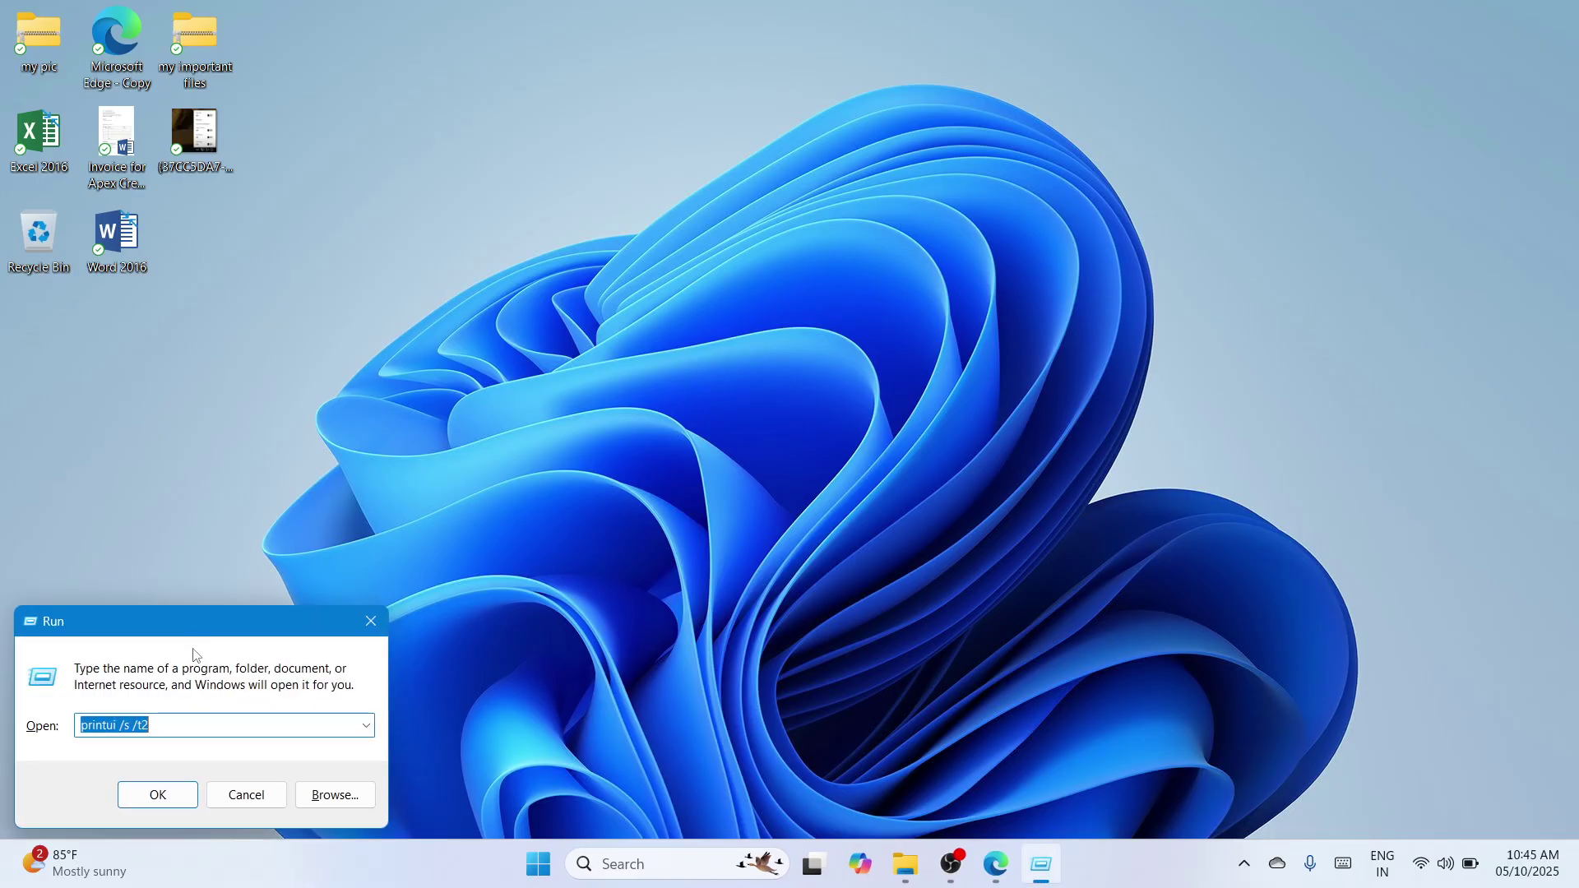
drag(193, 618, 779, 263)
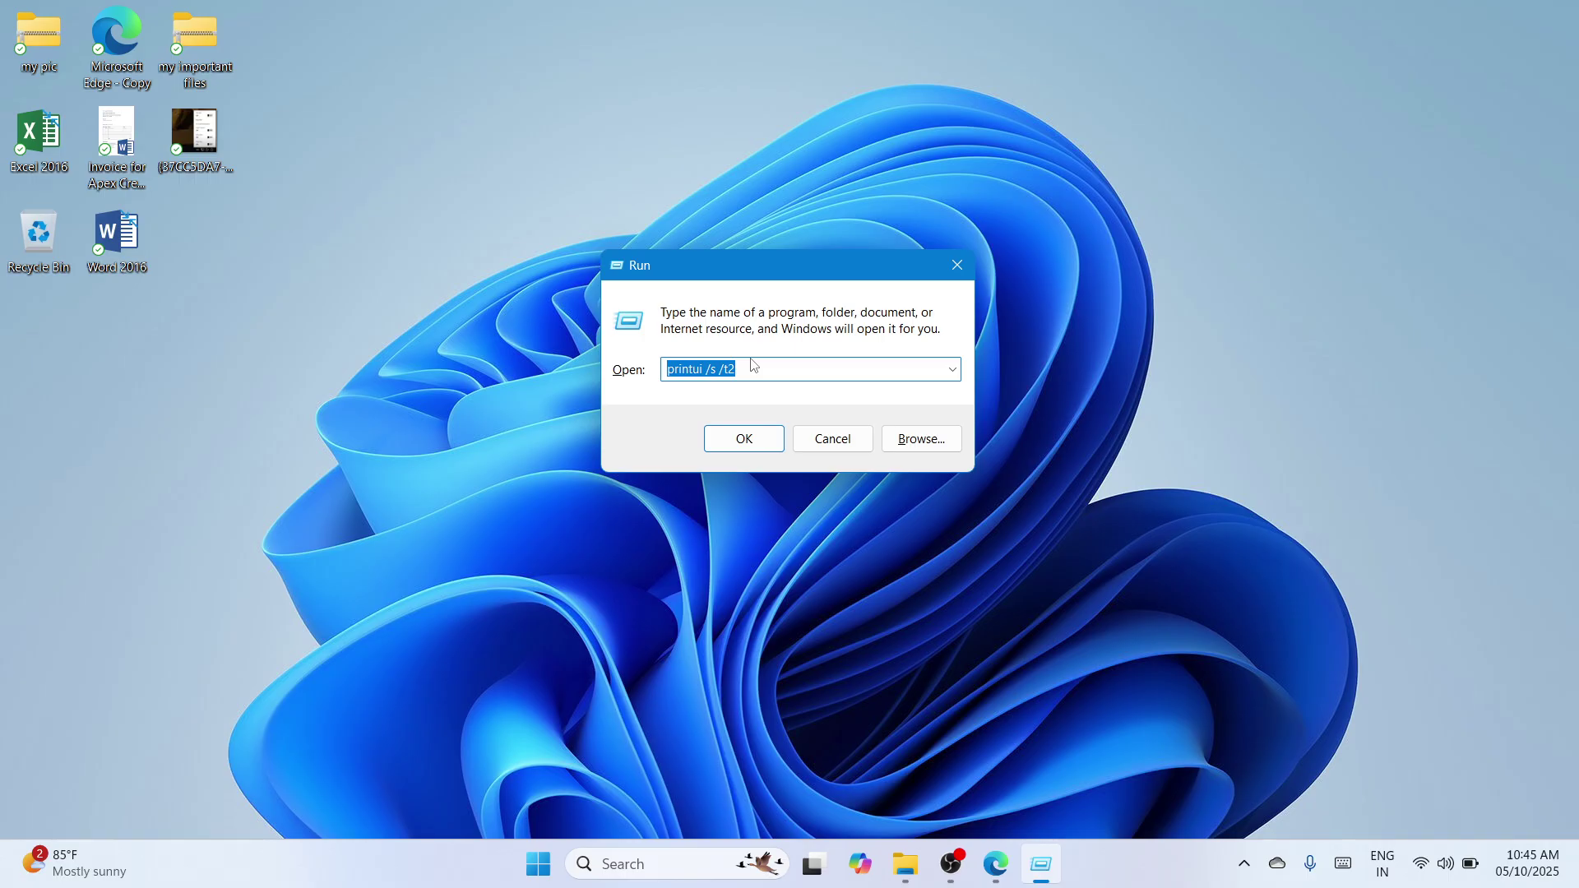
key(BackSpace)
text(ser)
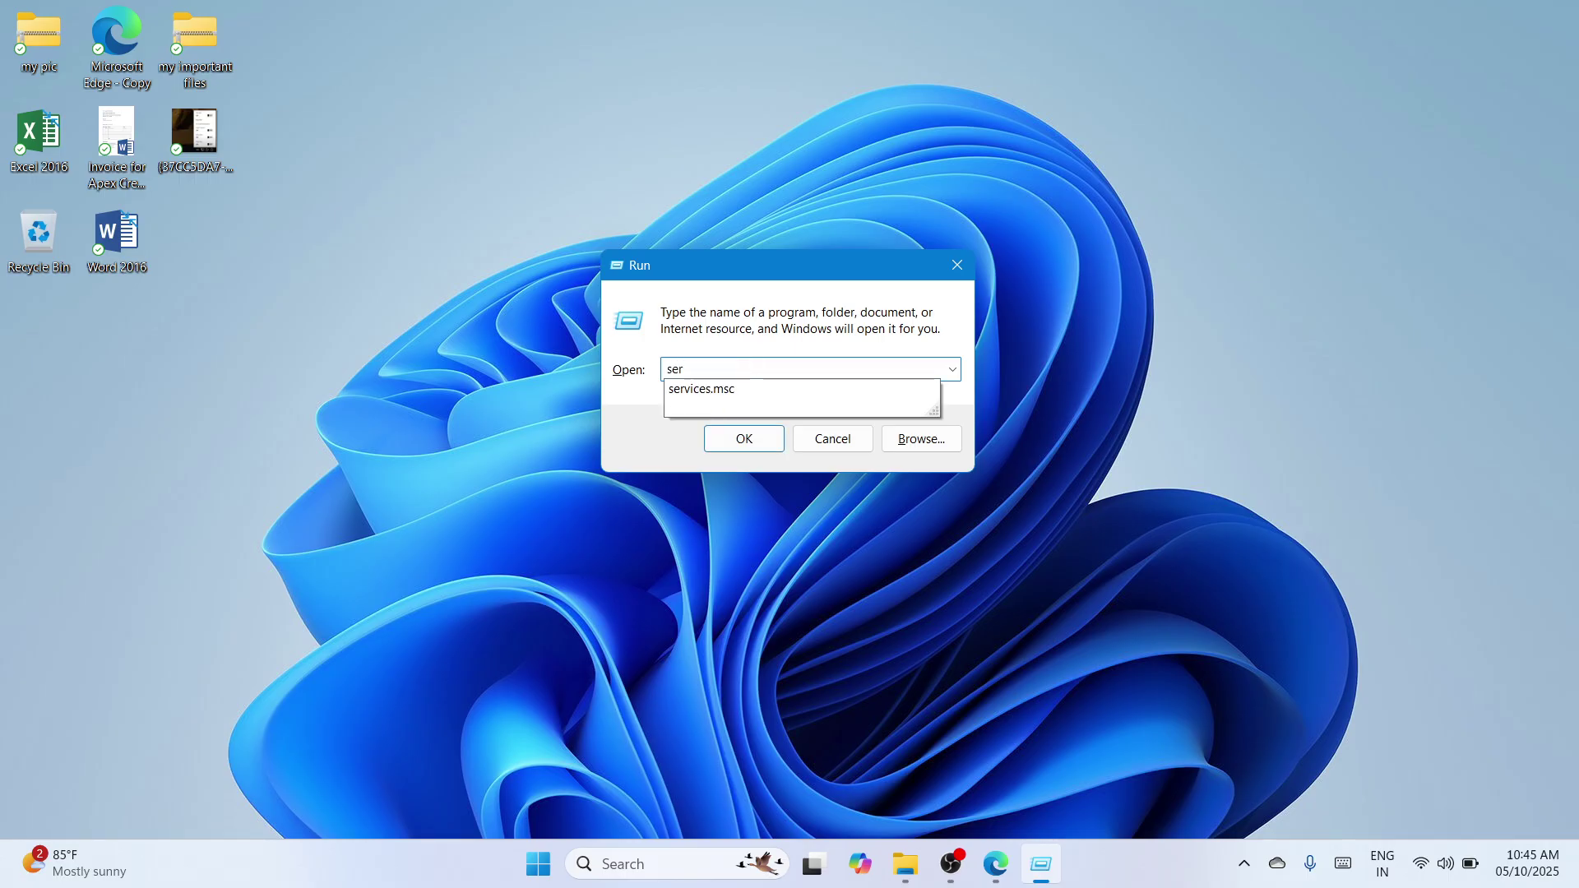
text(vices.msc)
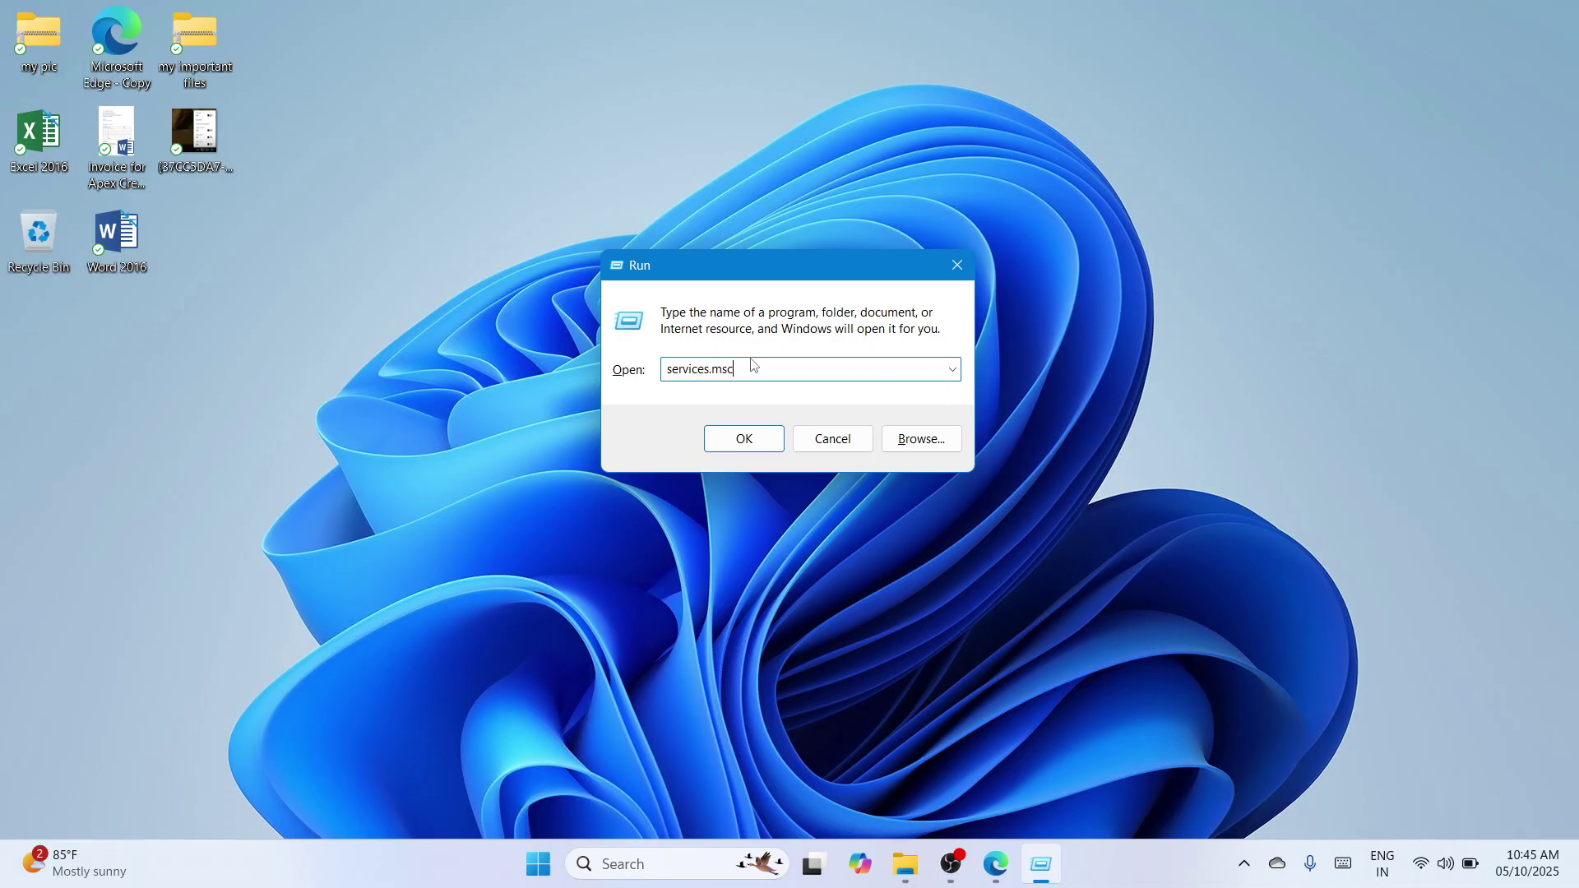
click(754, 445)
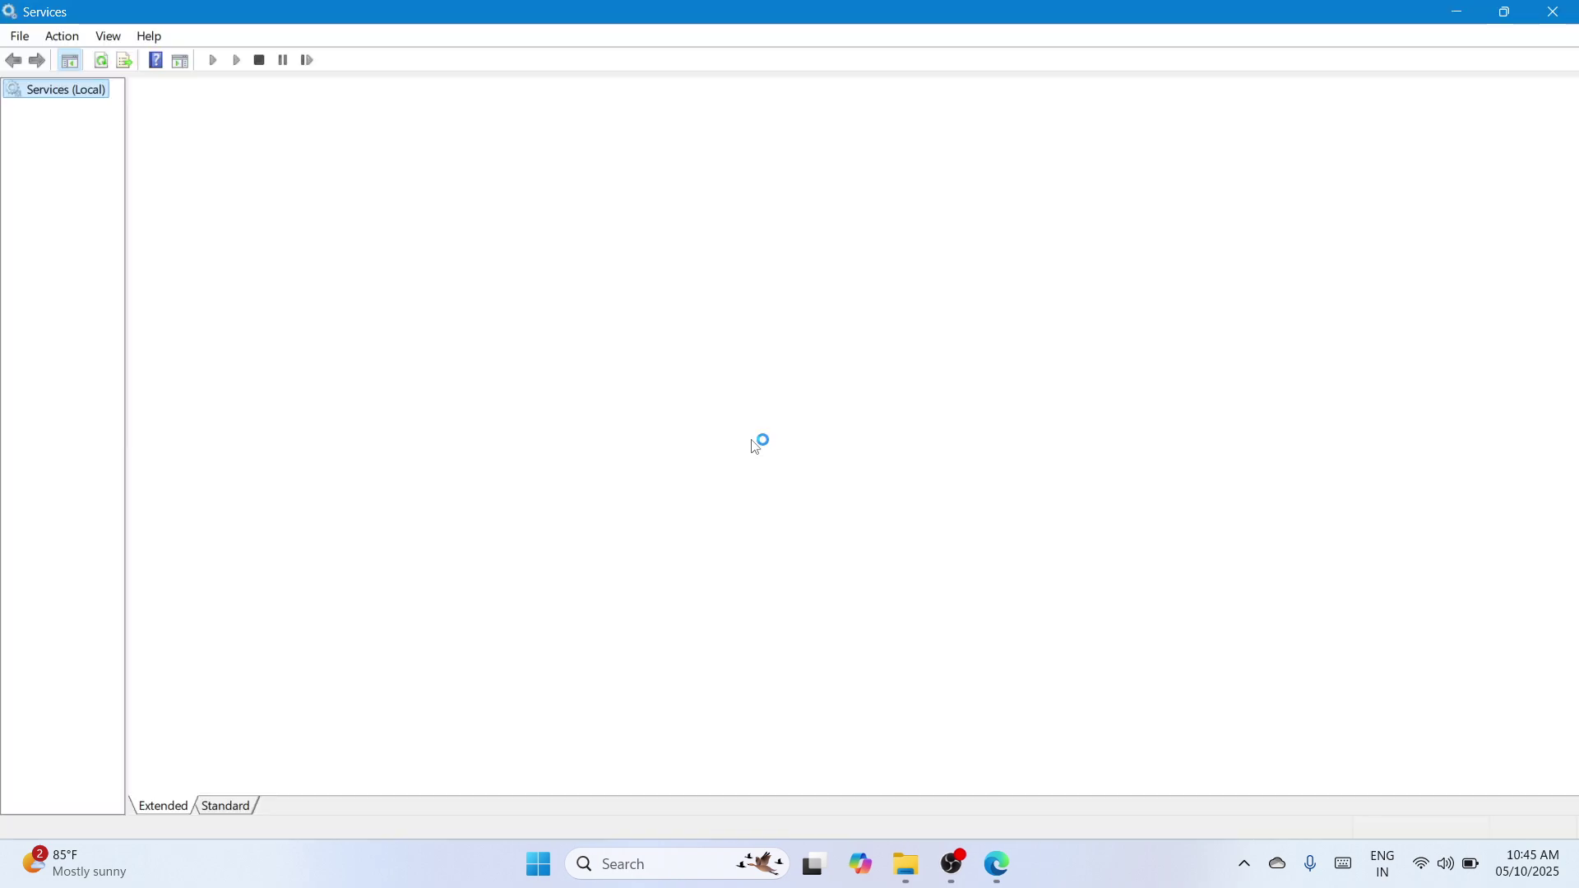
Find the Print Spooler service and show the recovery settings in its properties
click(510, 357)
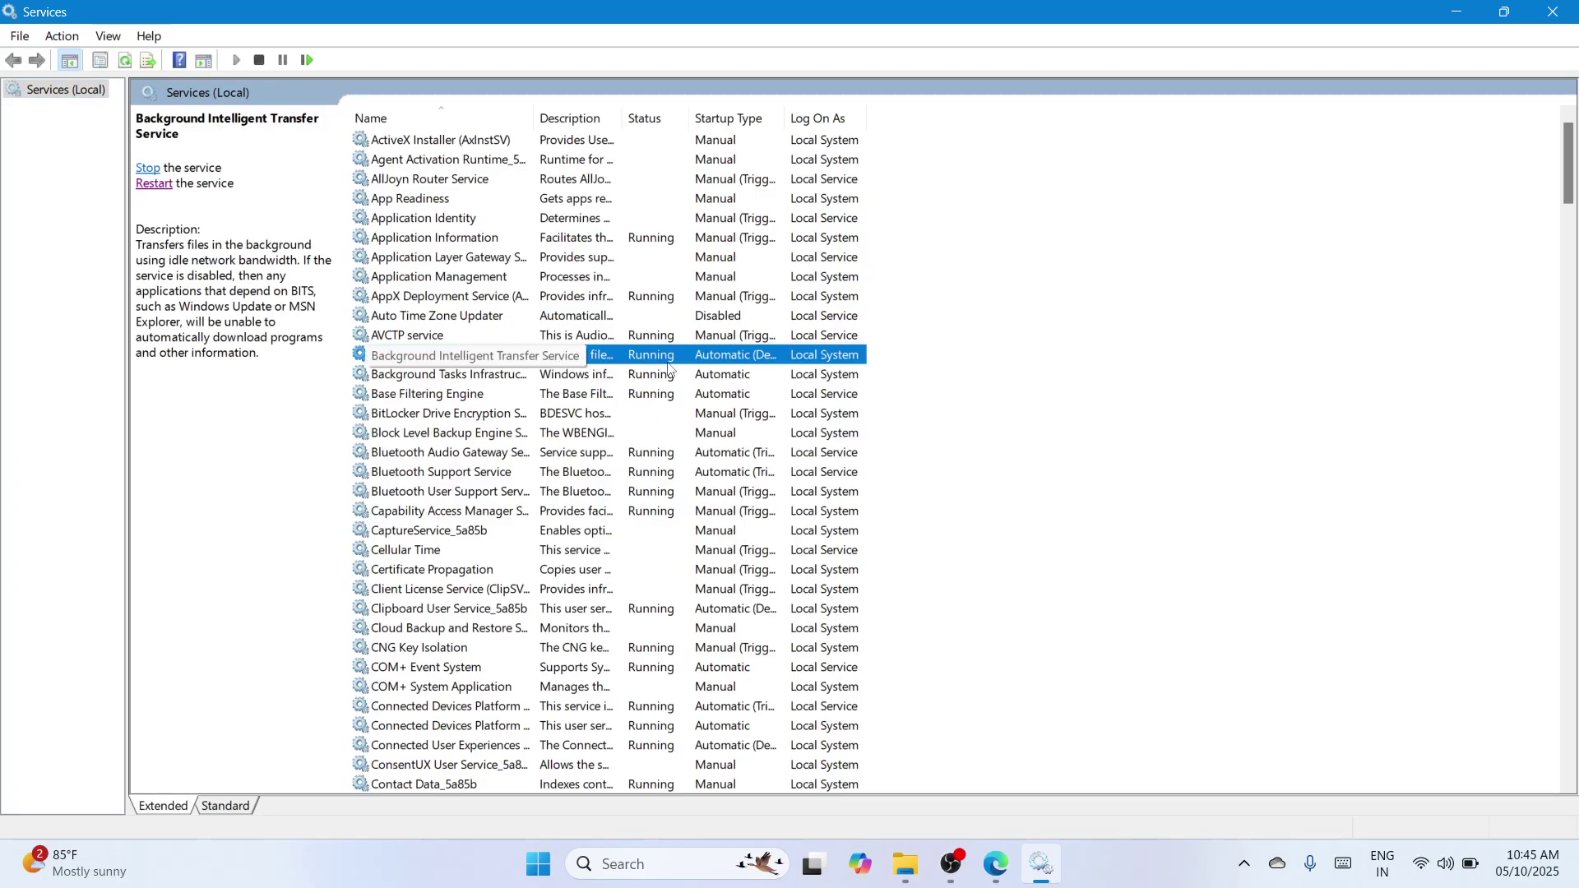
key(p)
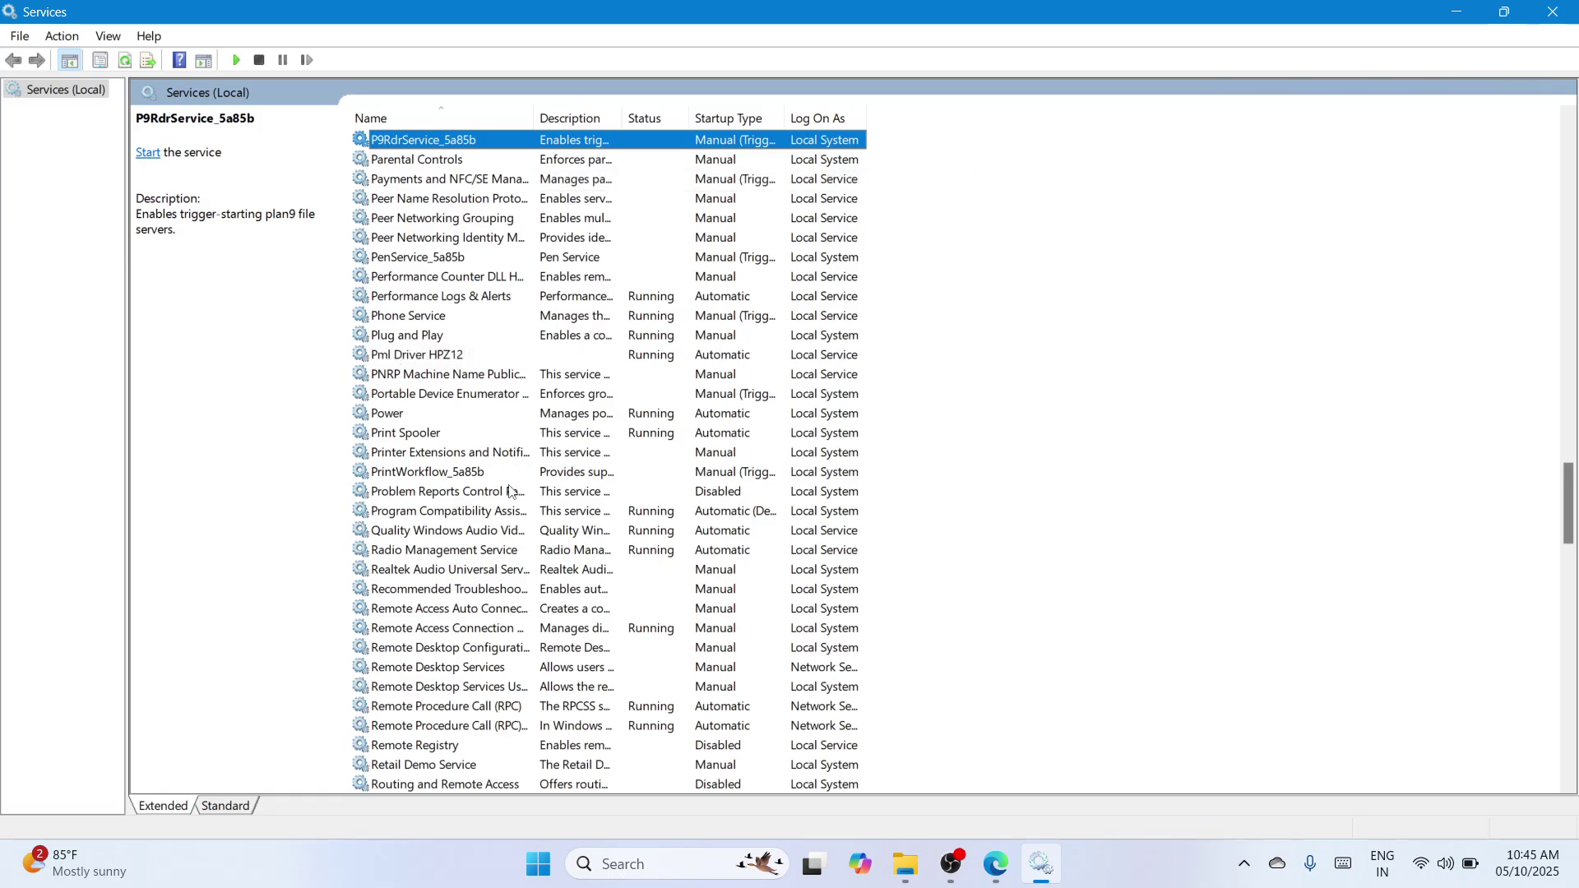
click(449, 436)
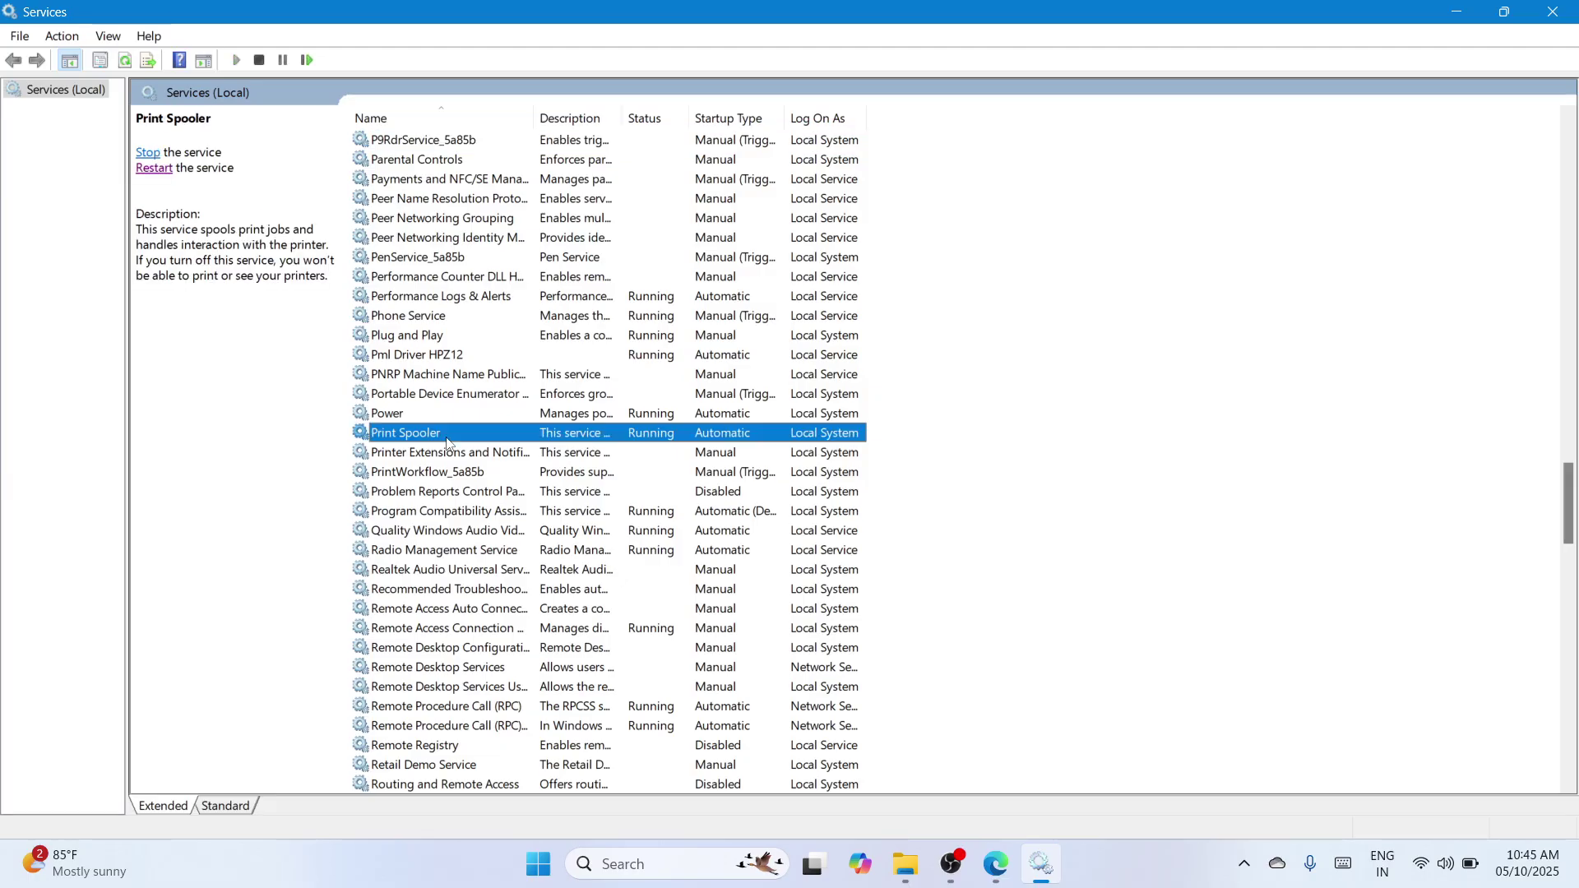
right_click(515, 440)
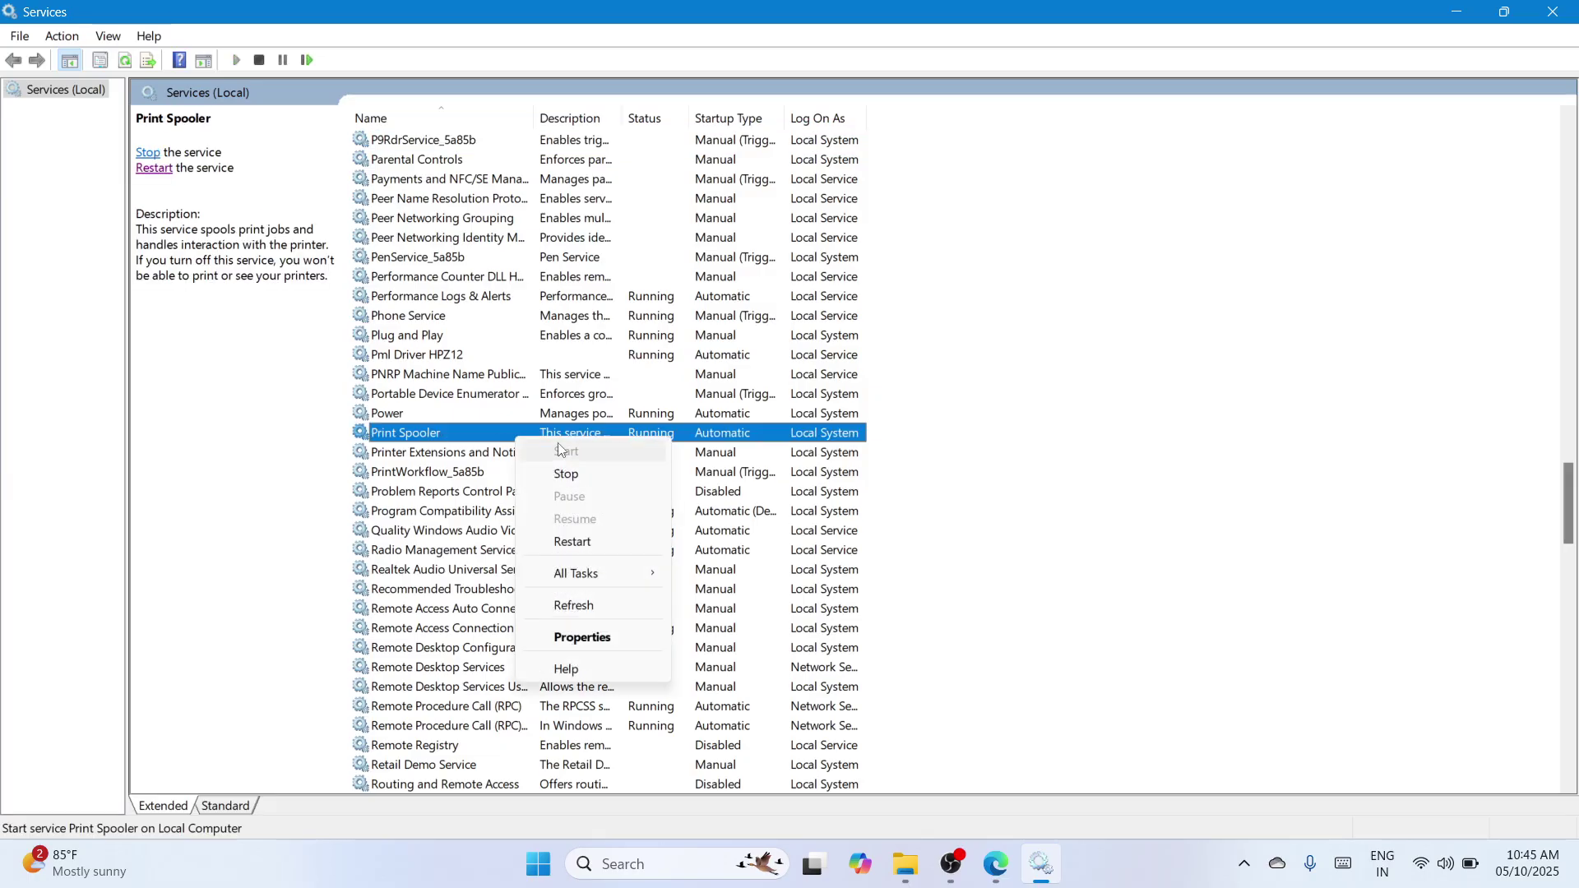
click(592, 643)
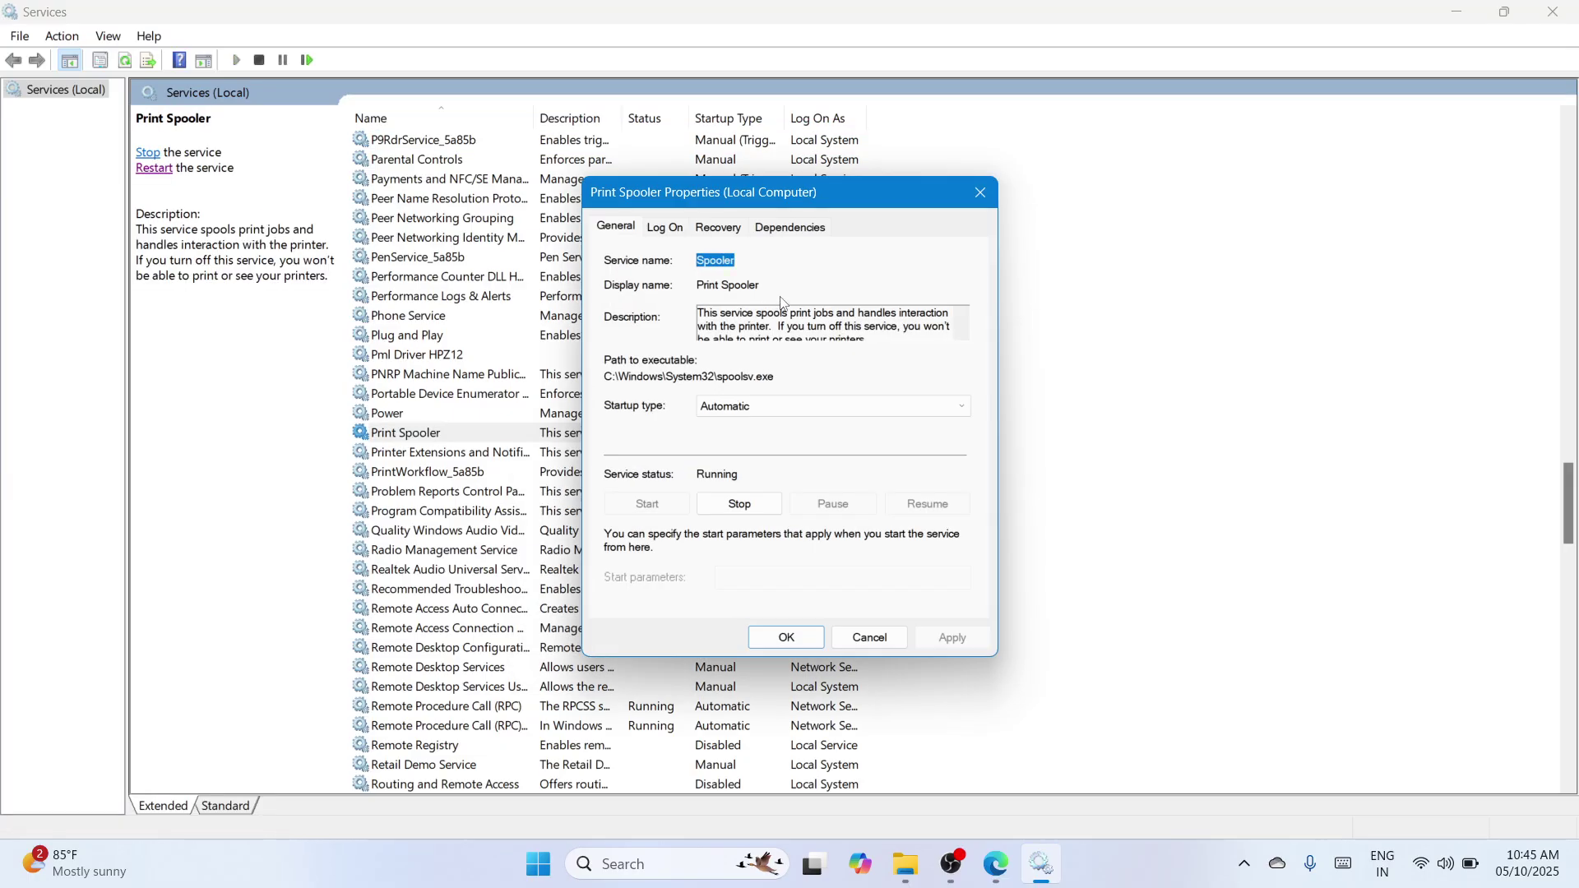
click(721, 229)
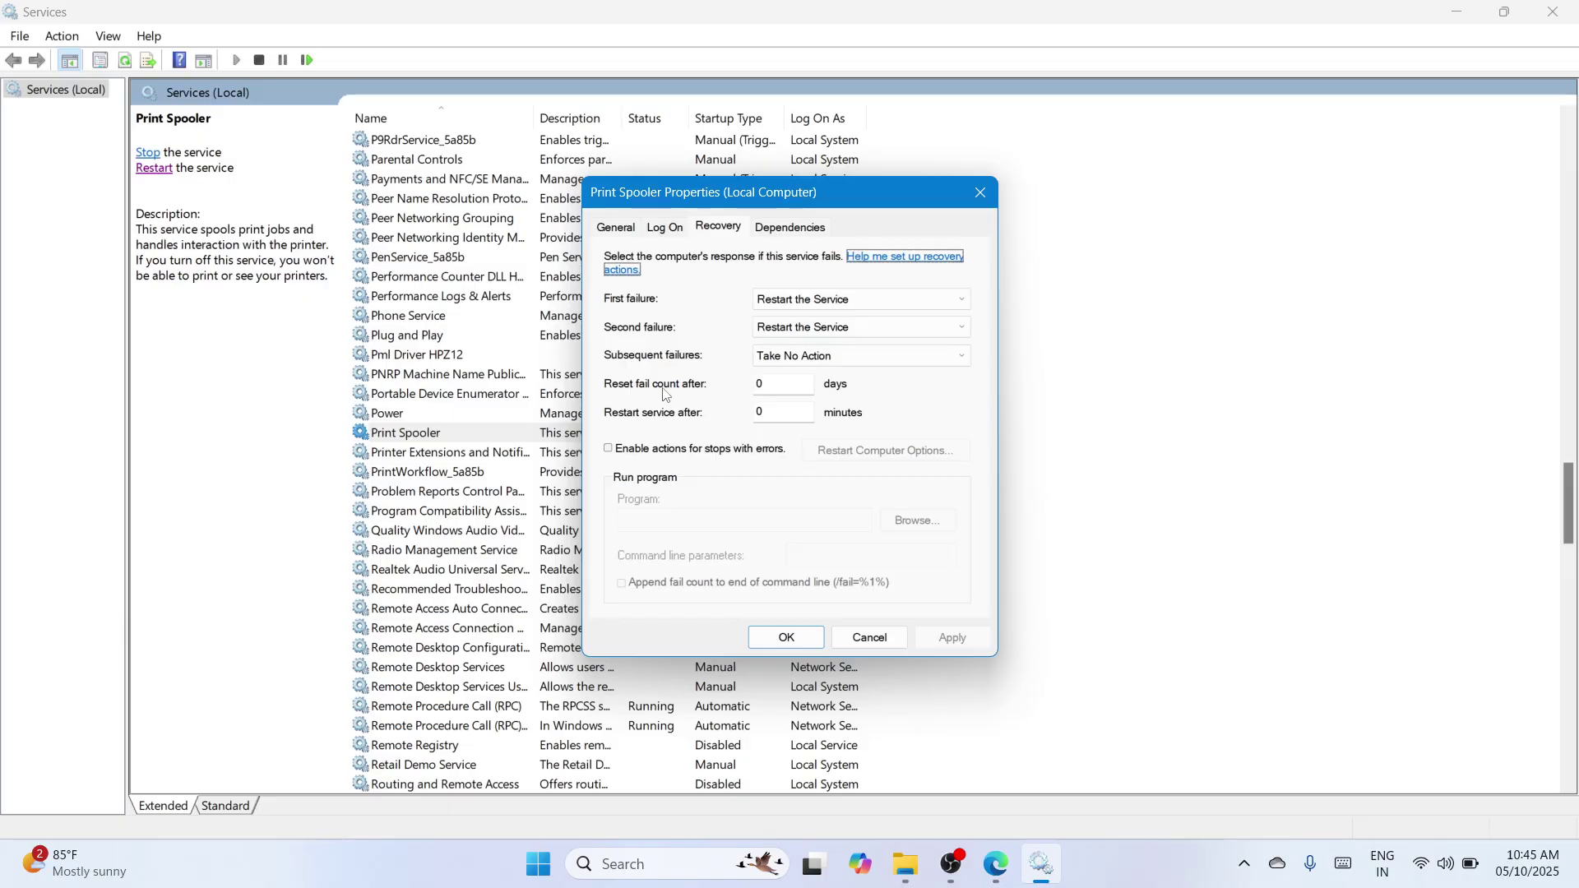
Set the Print Spooler's fail count reset to 1 day and service restart to 1 minute, apply, and close the Services console
click(771, 384)
key(BackSpace)
text(1)
click(772, 411)
key(BackSpace)
text(1)
click(948, 638)
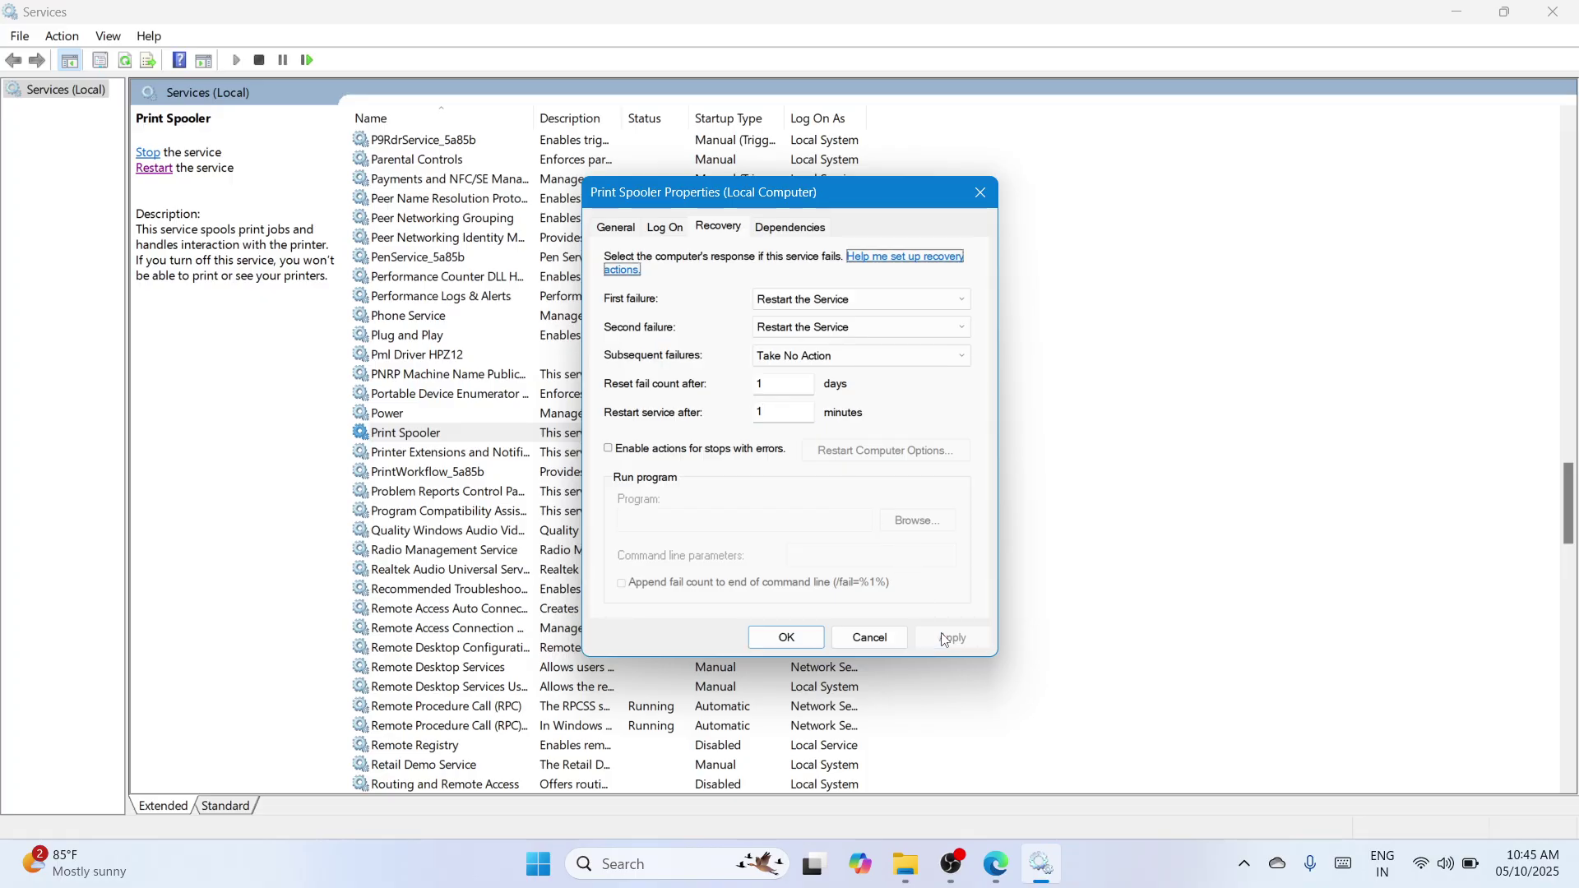
click(788, 643)
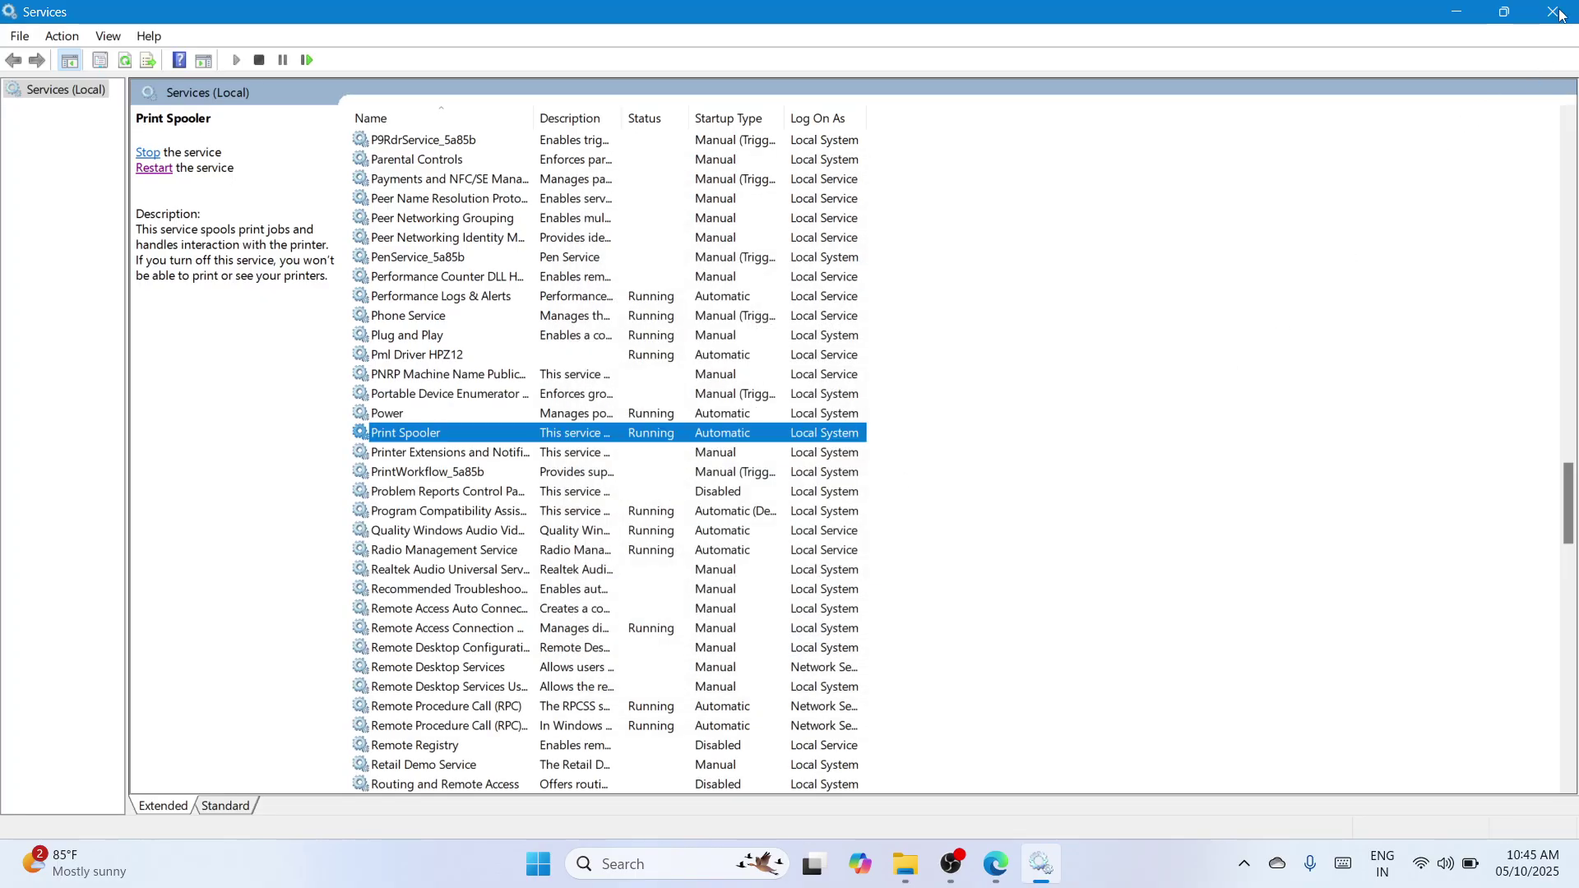
click(1553, 12)
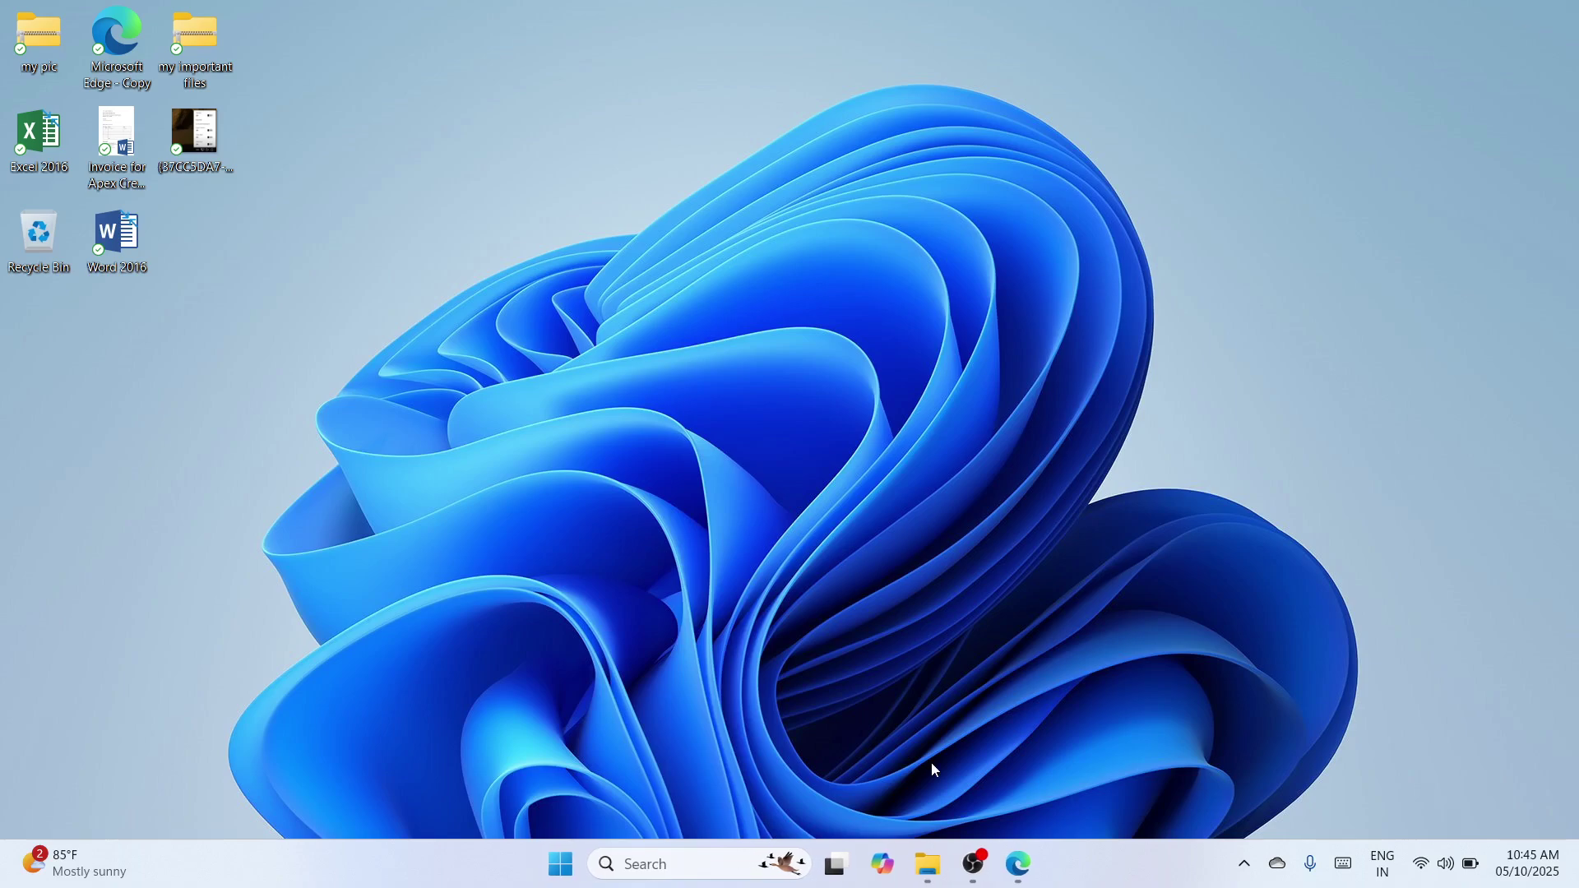
Search Windows for "explorer" and open File Explorer
click(637, 859)
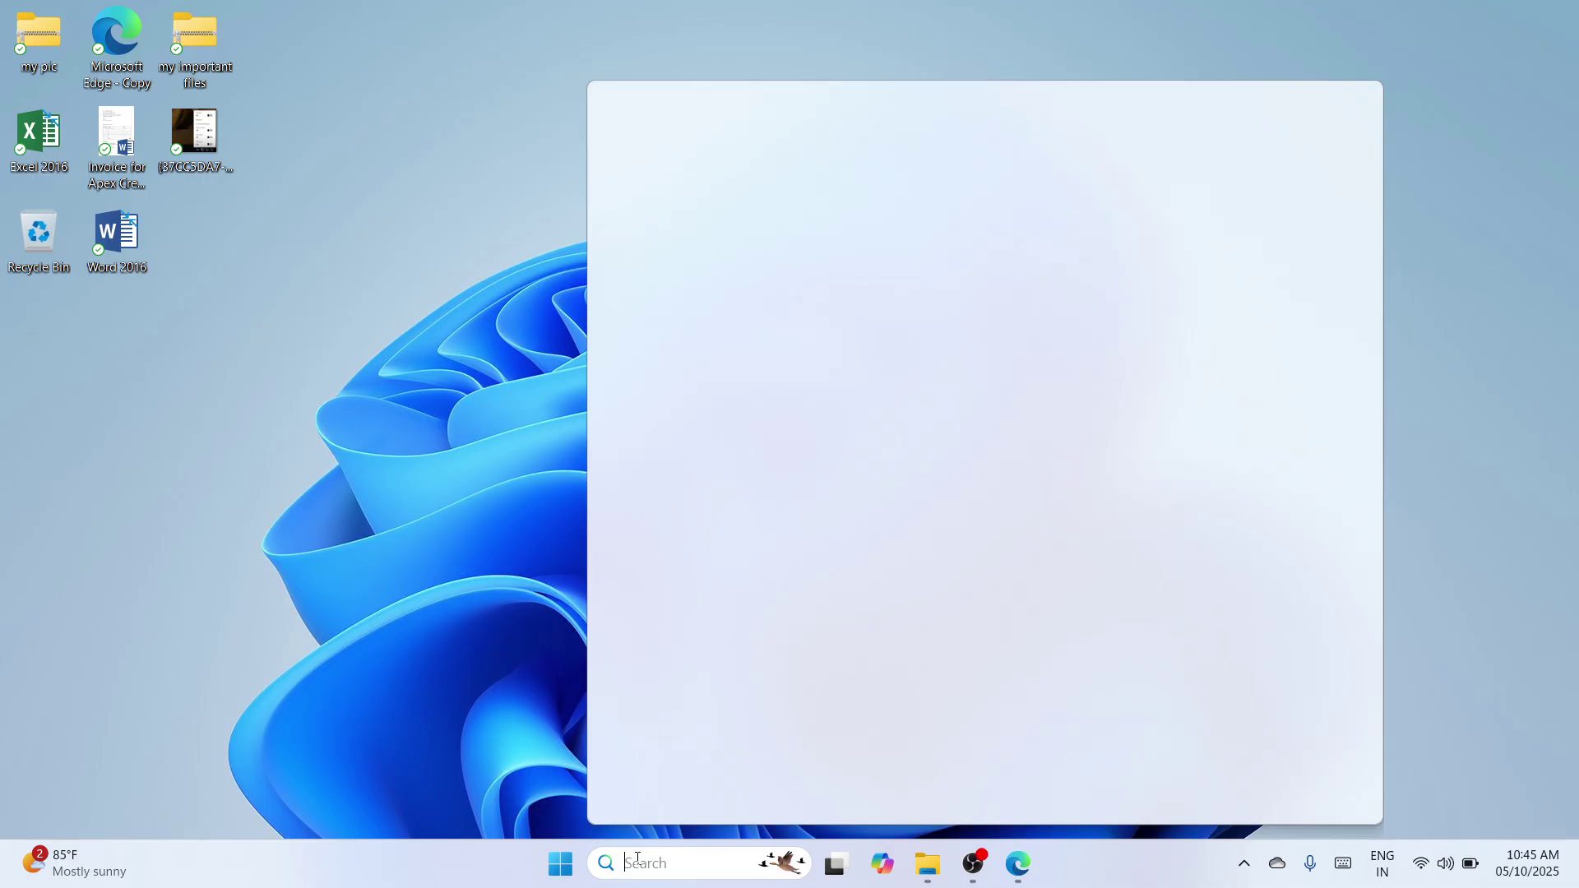
text(explorer)
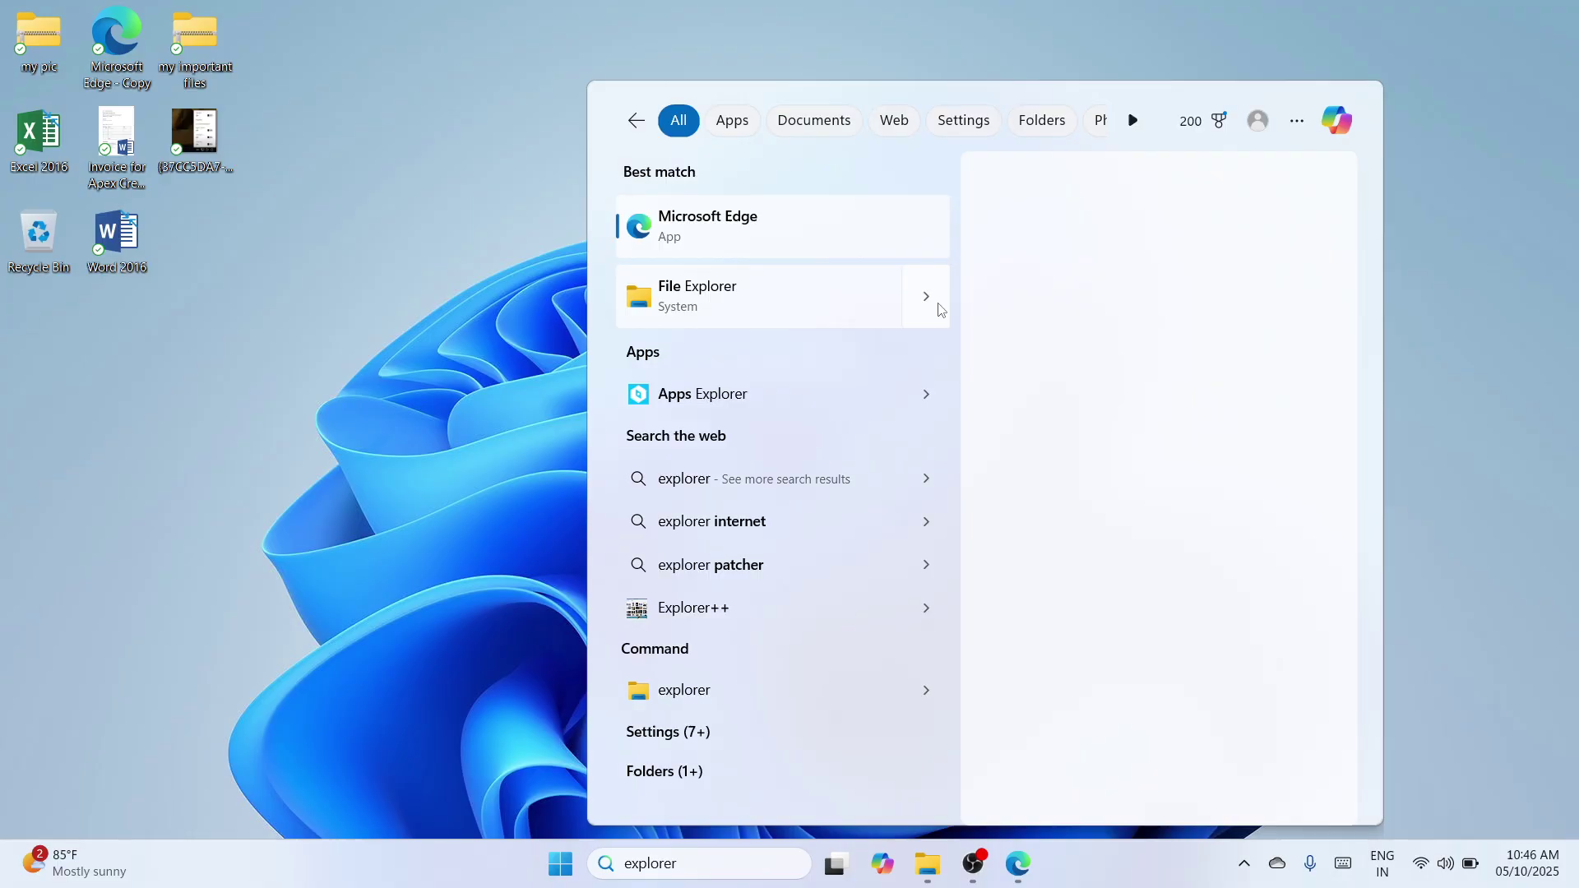
click(941, 309)
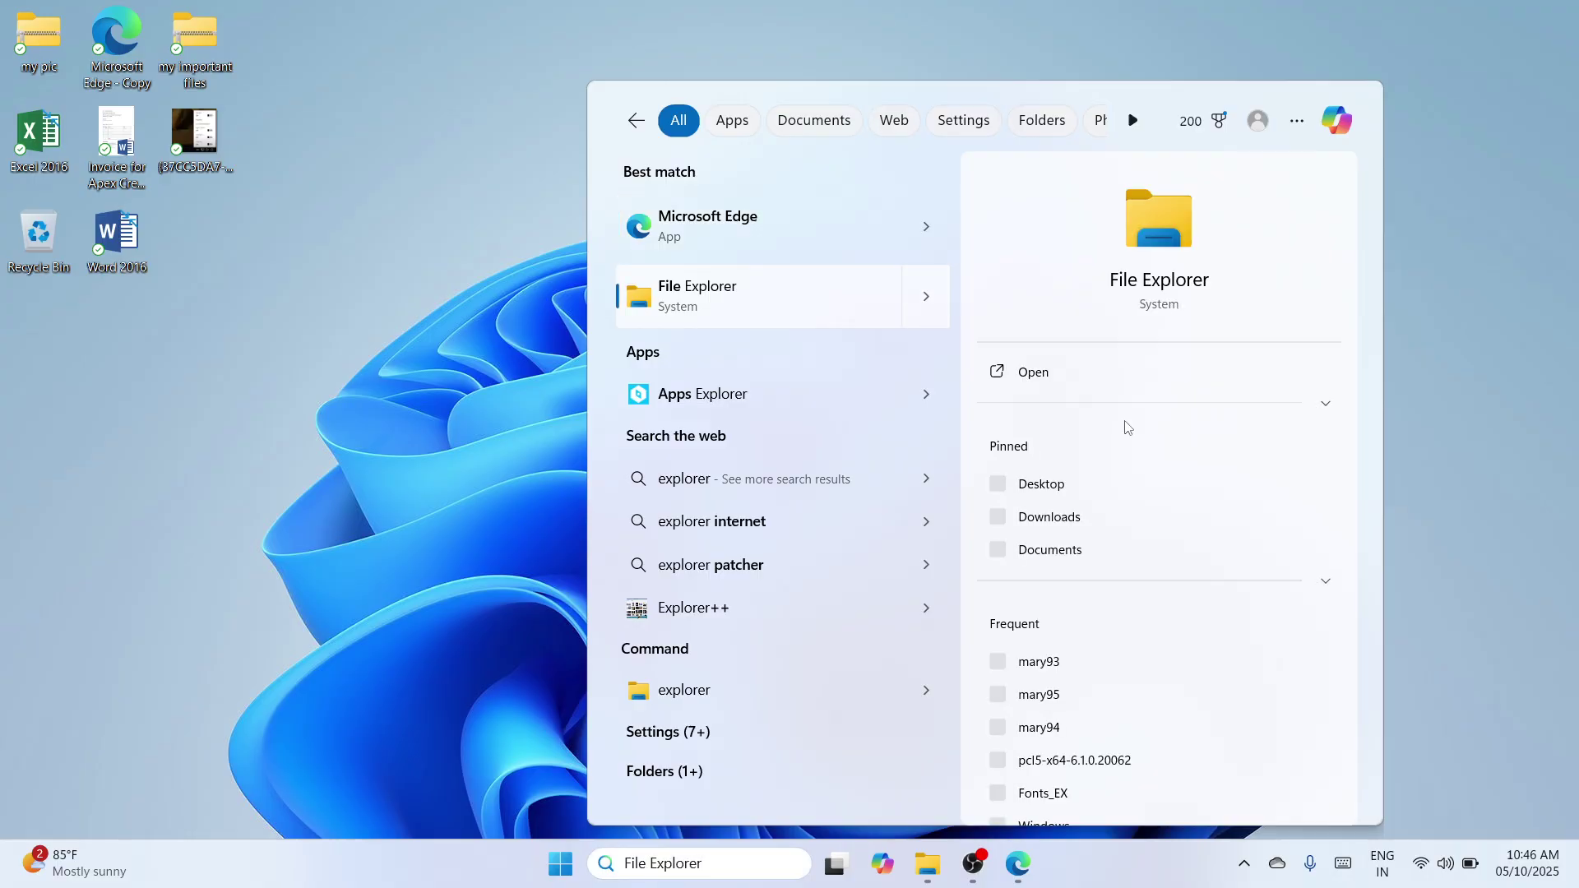
click(1078, 397)
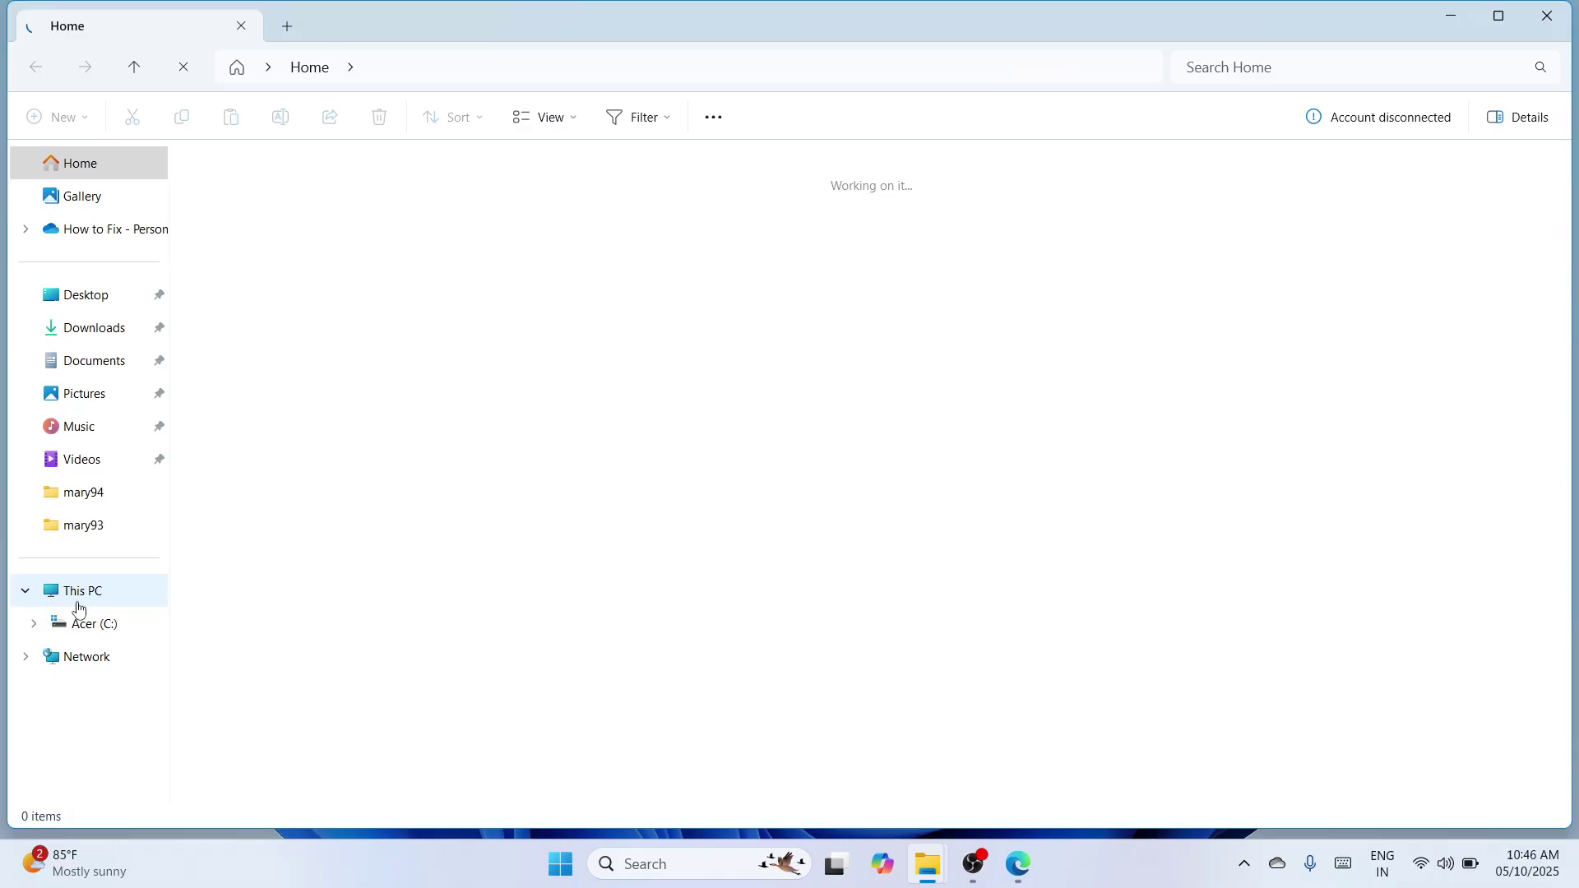
Browse to C:\Windows\System32\spool\PRINTERS, check the folder for leftover print jobs and close the window
click(115, 625)
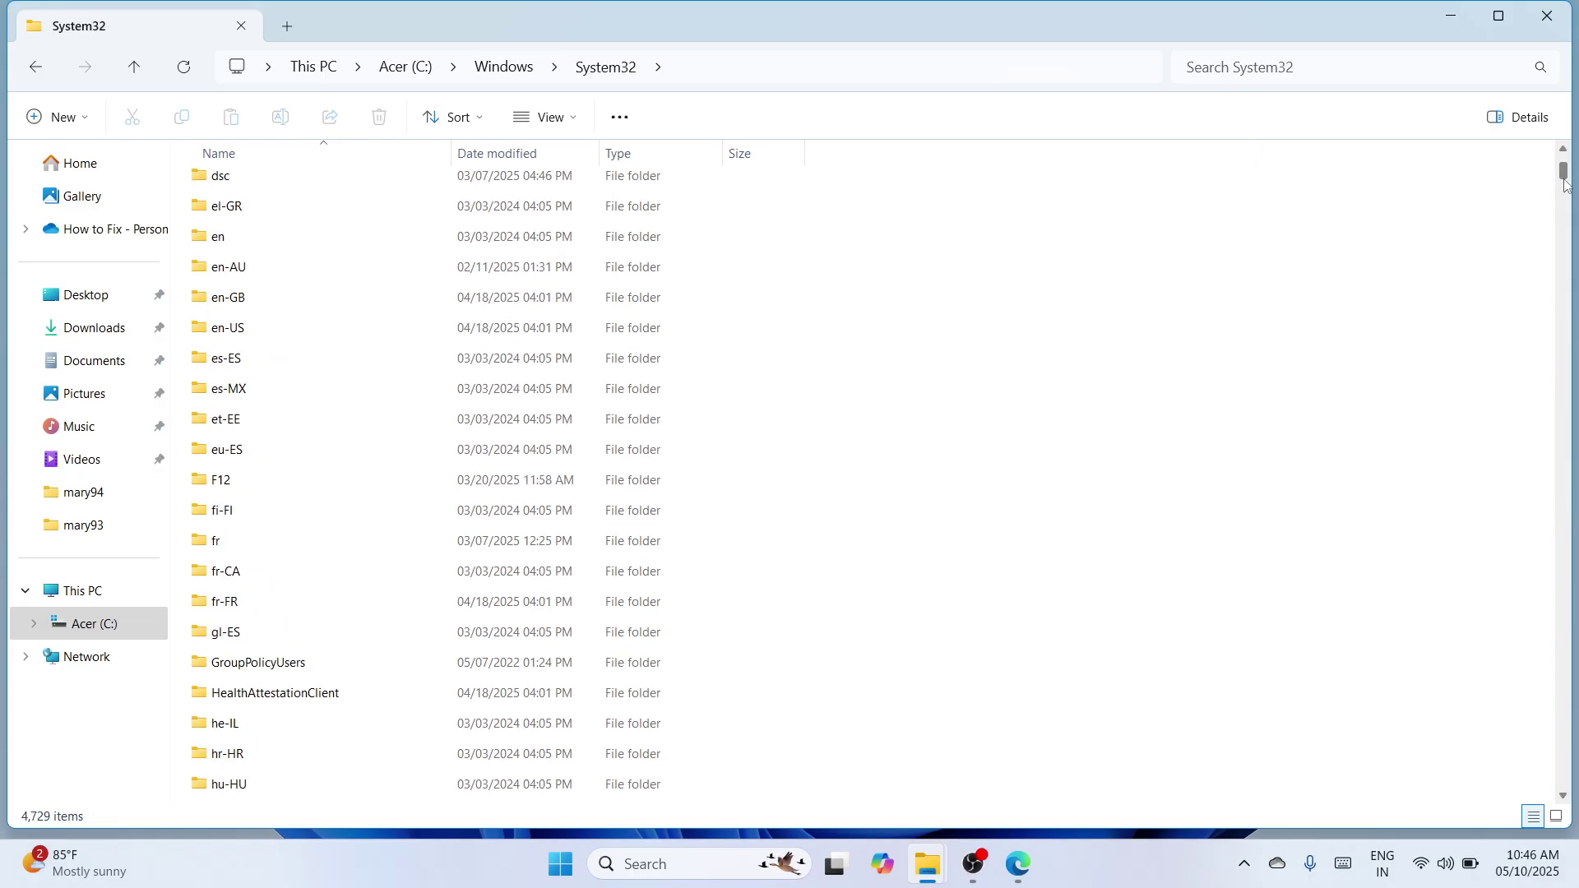
scroll(1565, 183, down, 4)
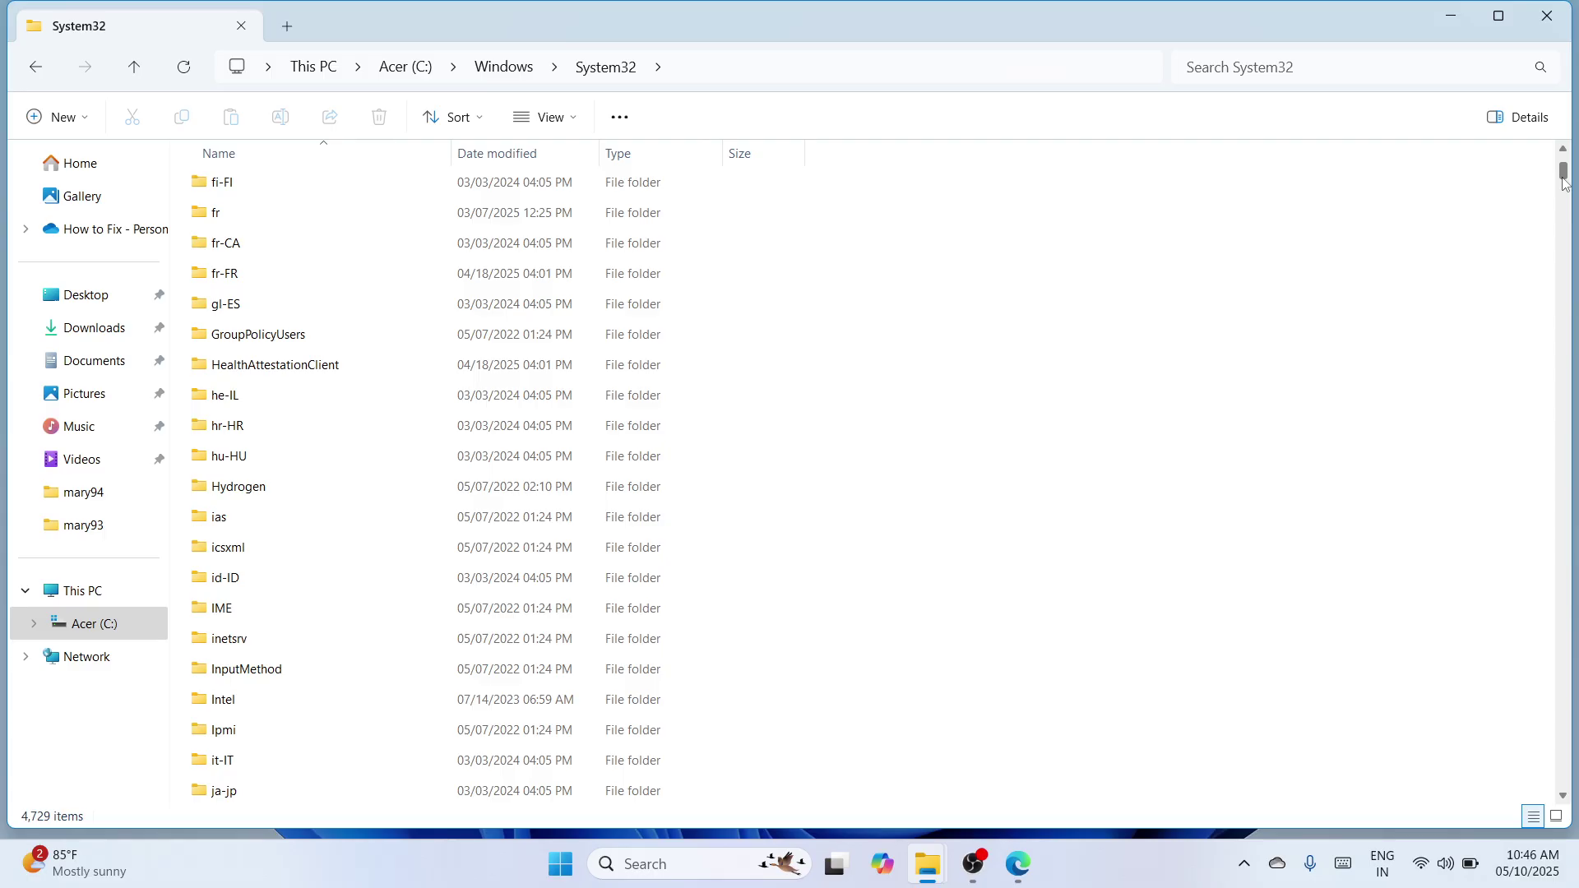
drag(1565, 183, 1565, 219)
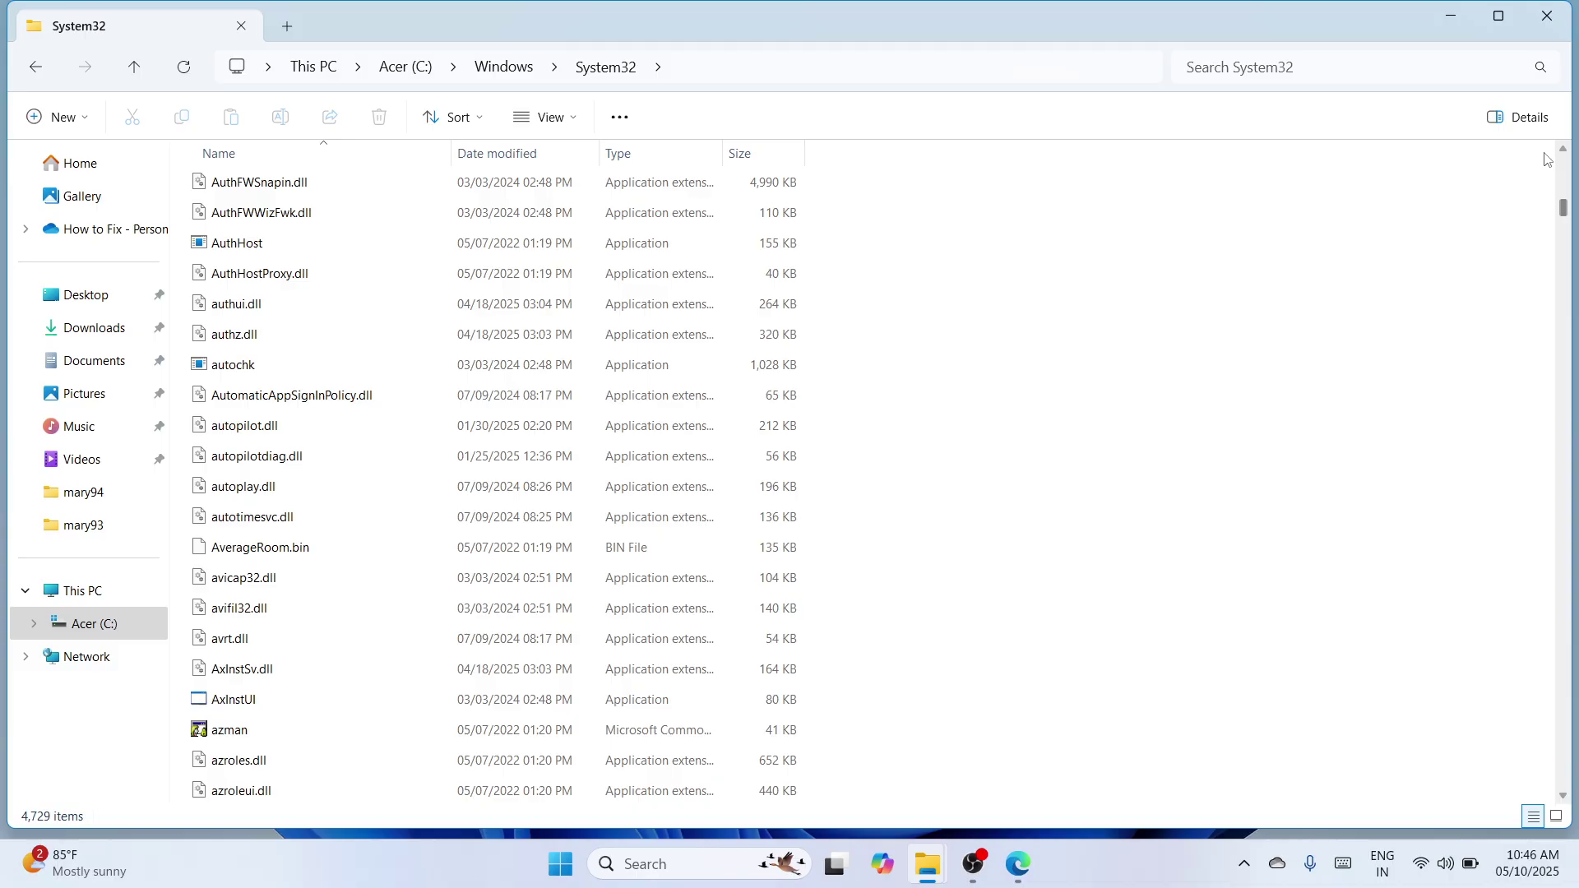
drag(1563, 207, 1245, 187)
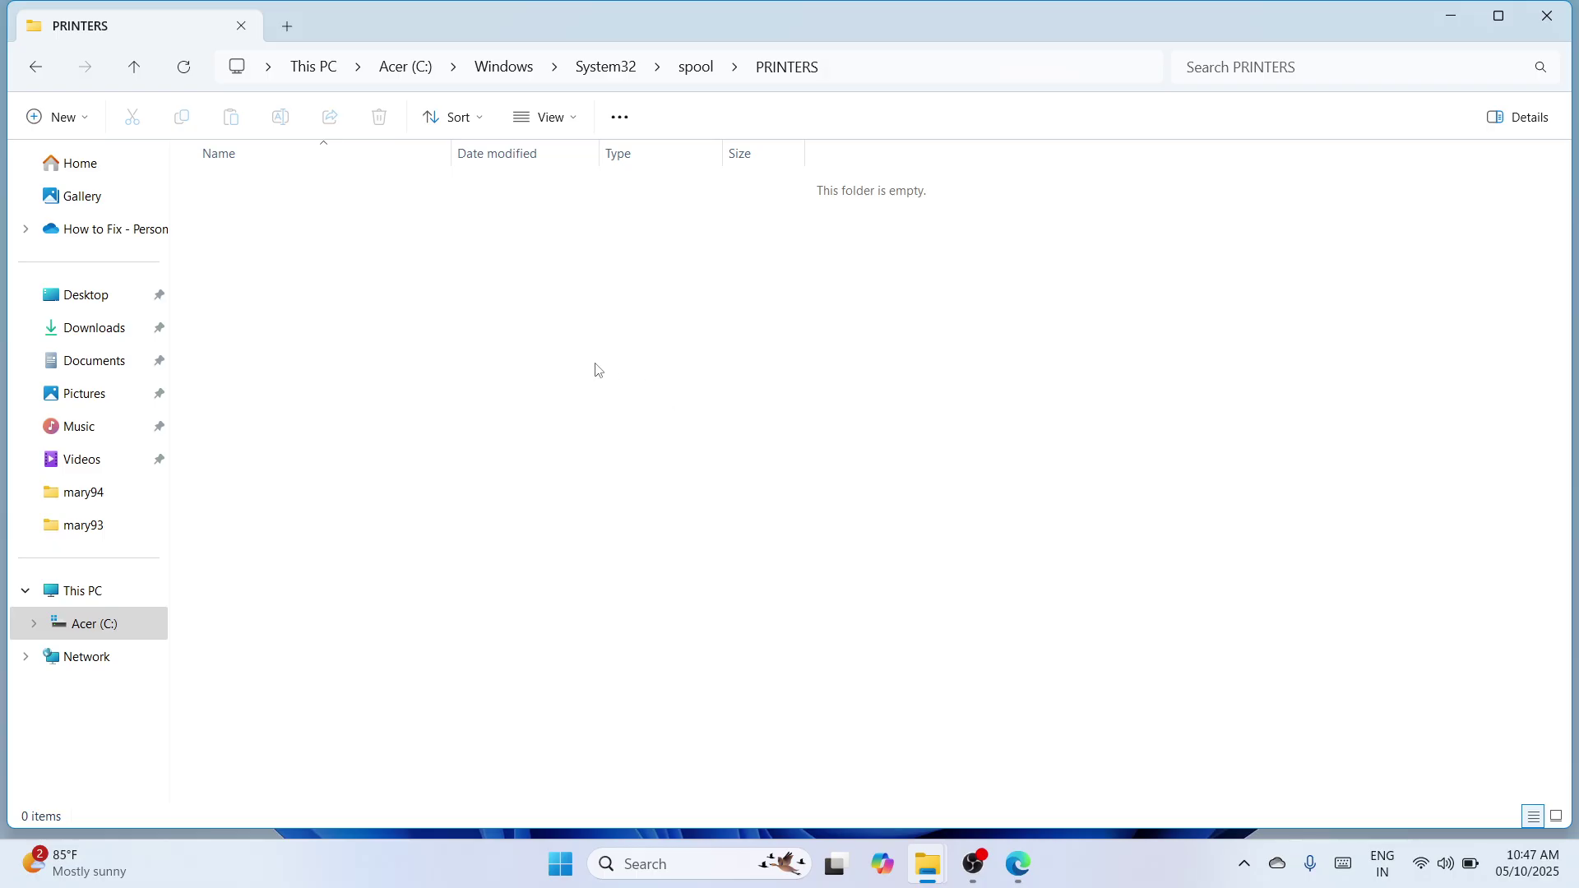
drag(709, 378, 283, 146)
click(1561, 34)
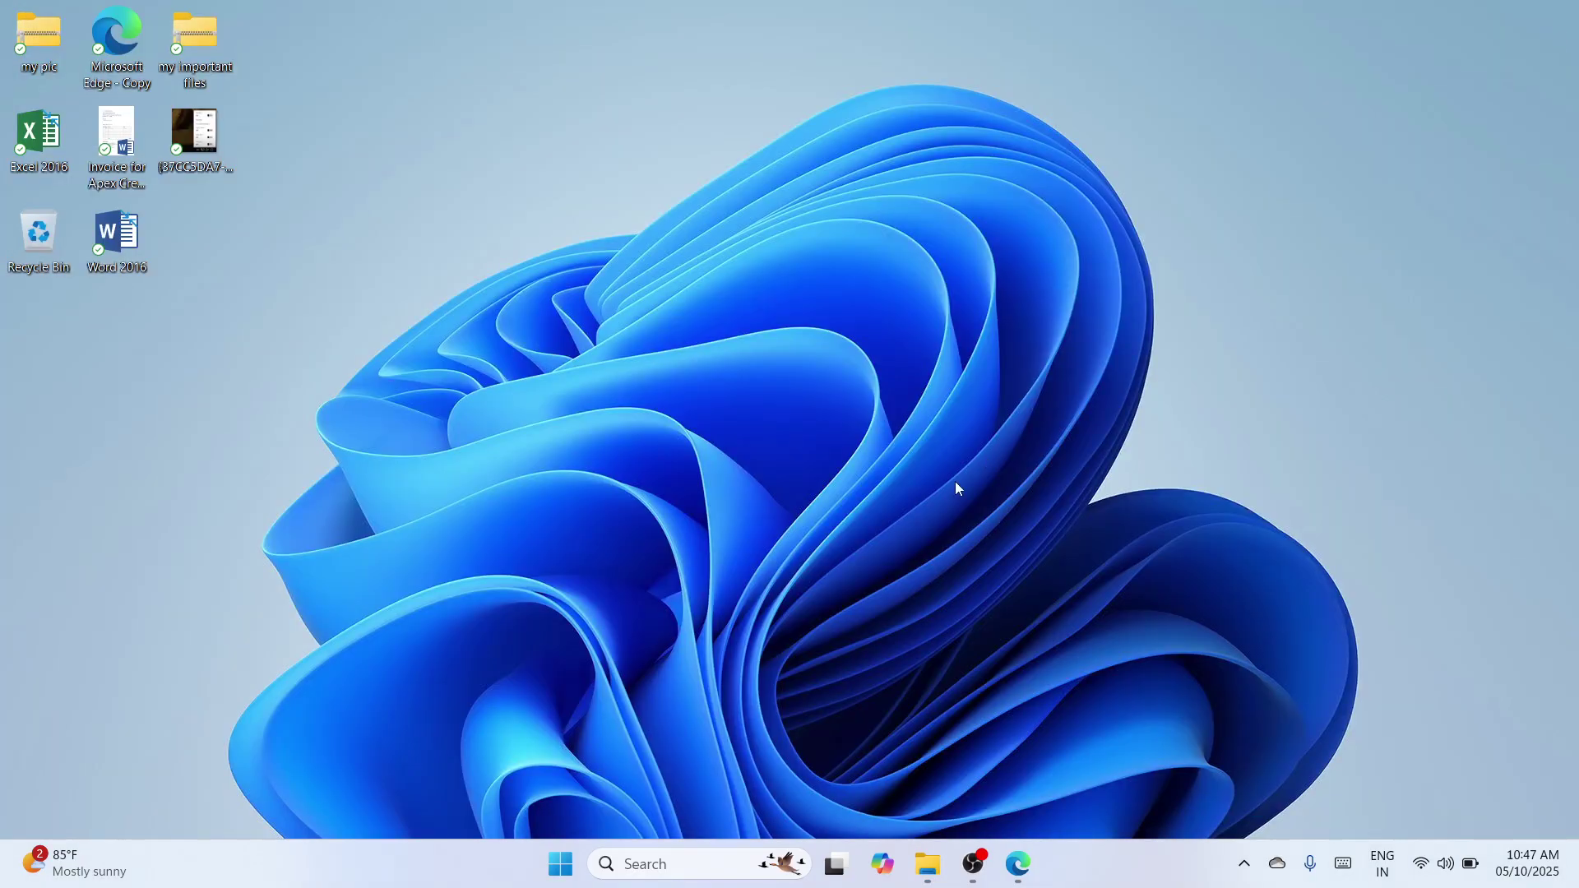
Reopen the Services console by running services.msc again
key(super+r)
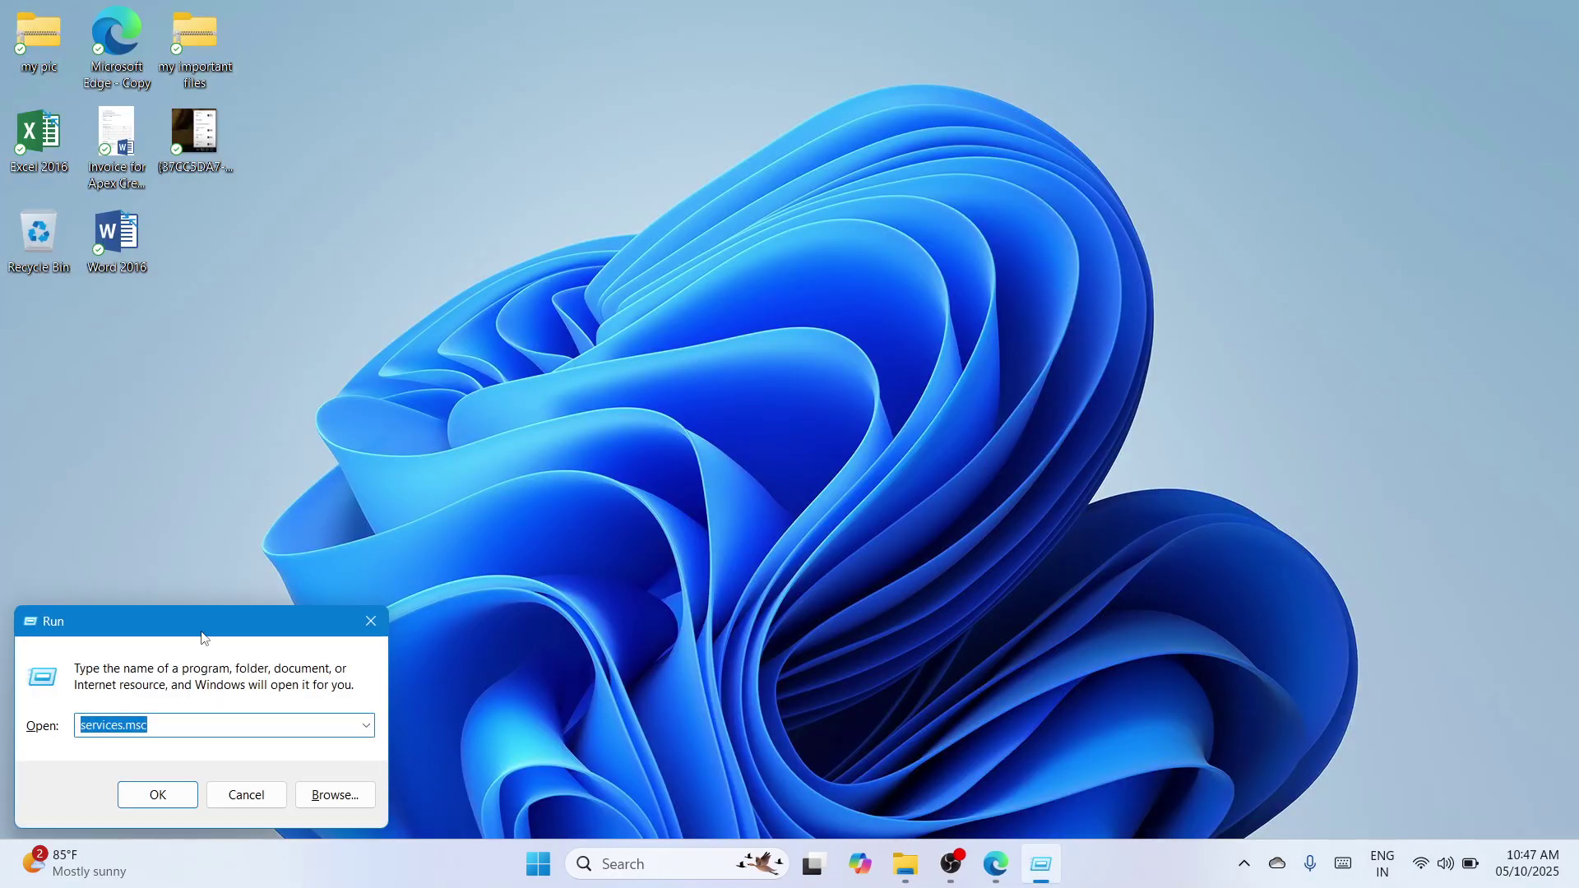
drag(204, 638, 891, 270)
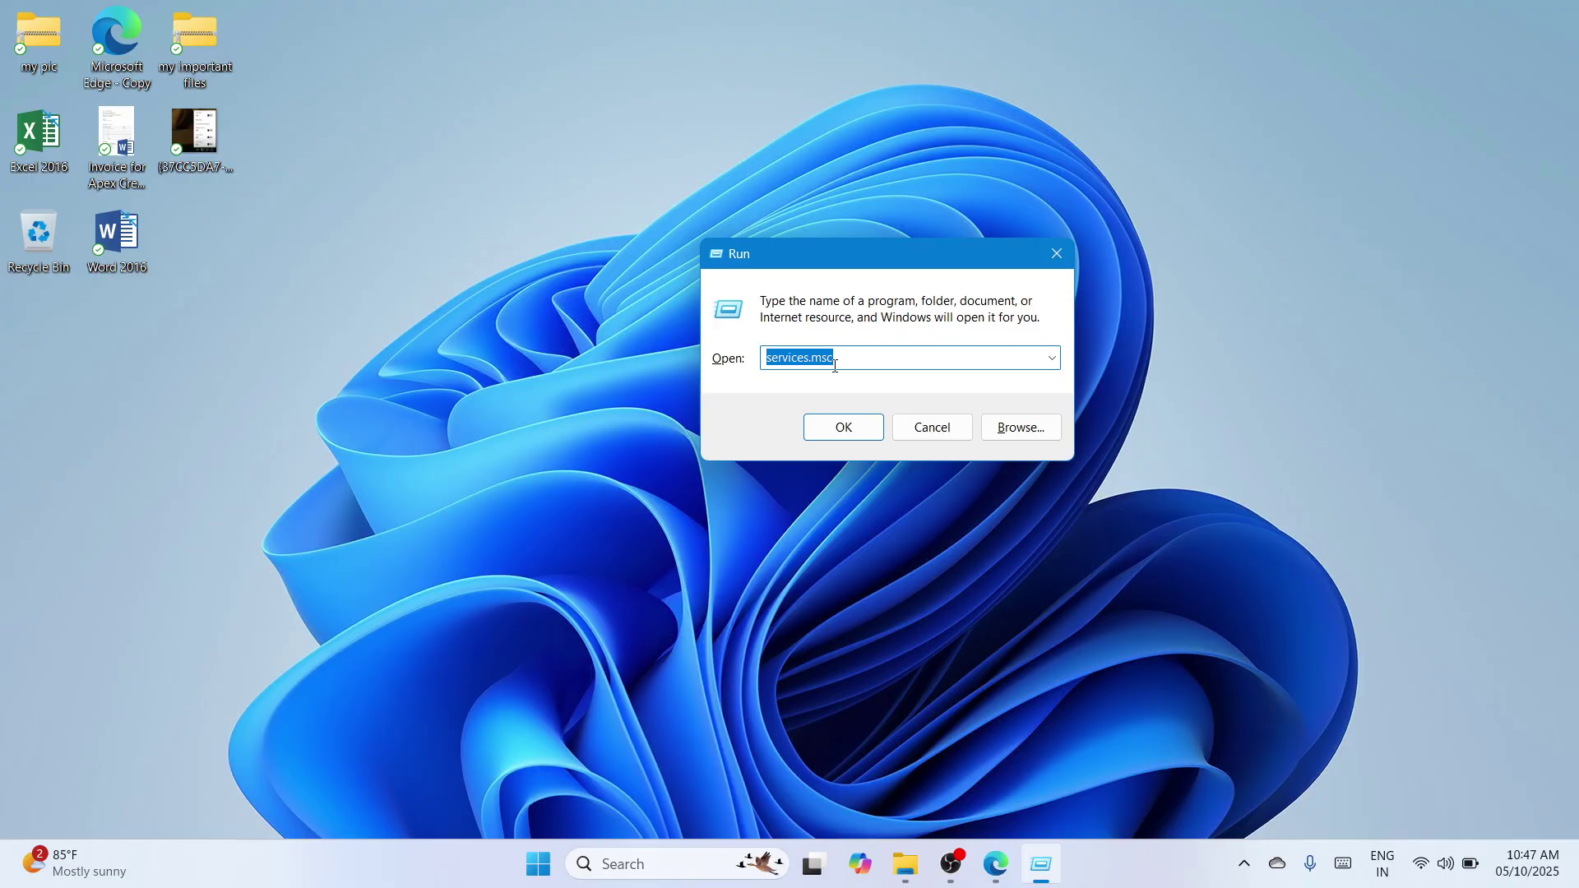
click(849, 424)
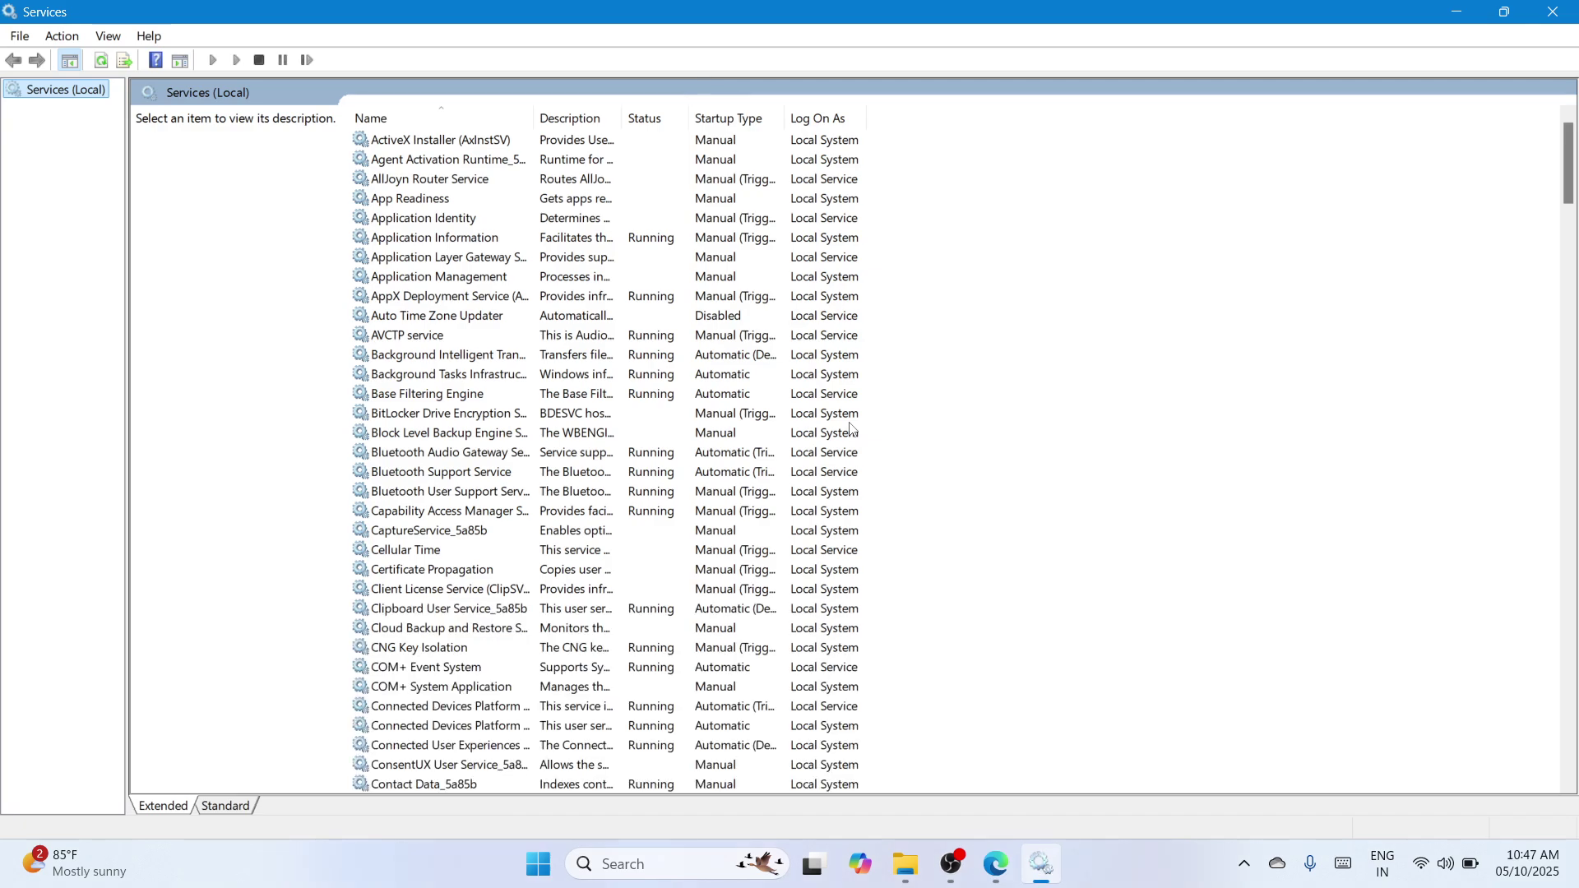
Open the Print Spooler service's properties and show its recovery settings
click(630, 321)
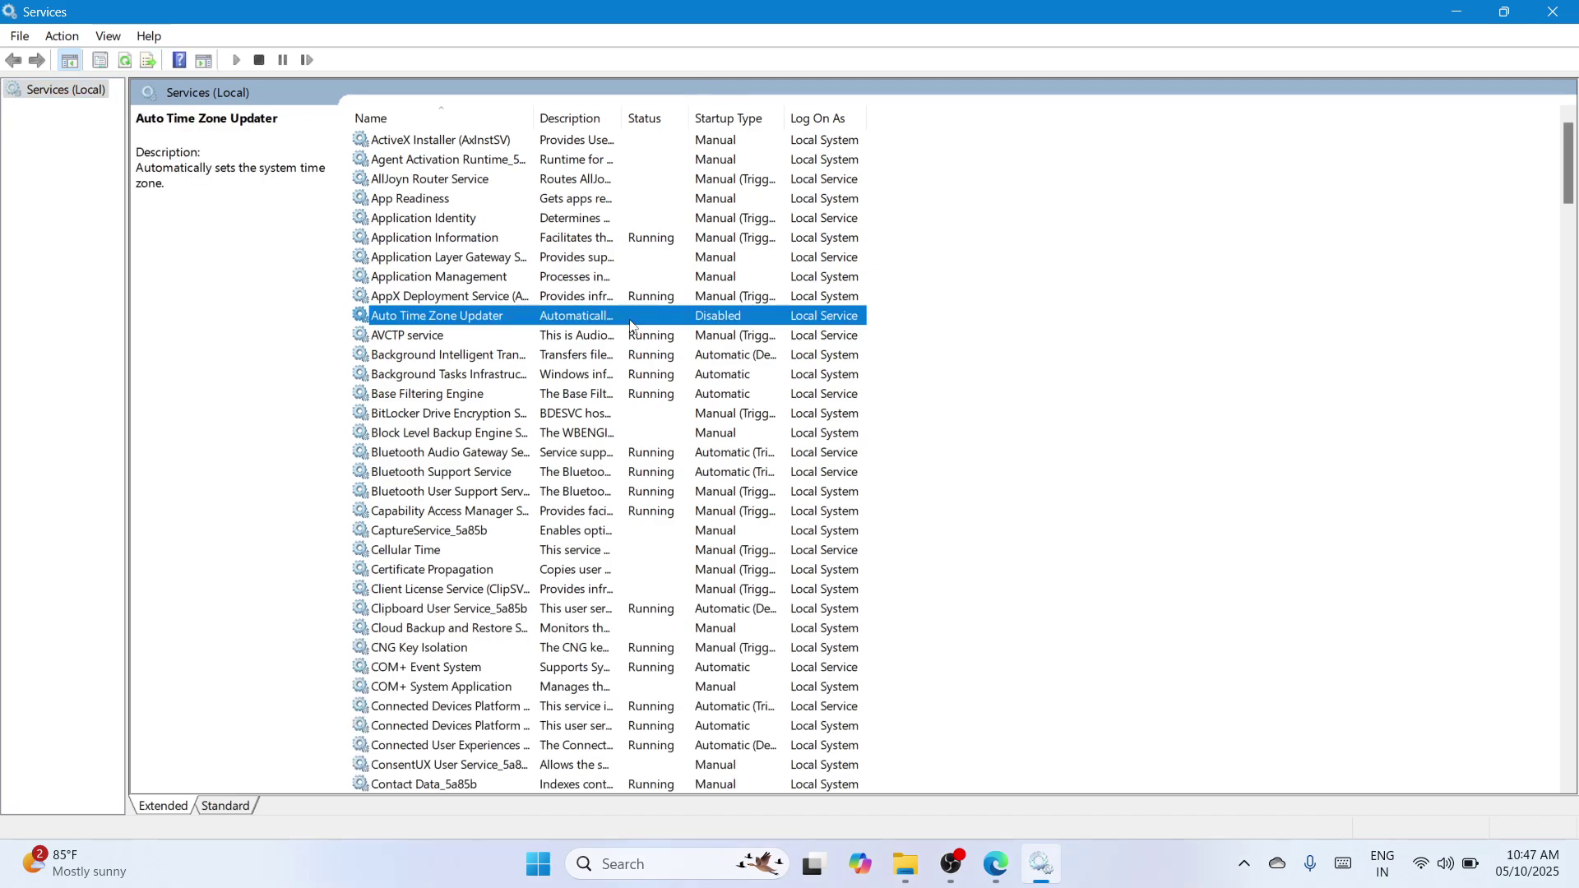
key(p)
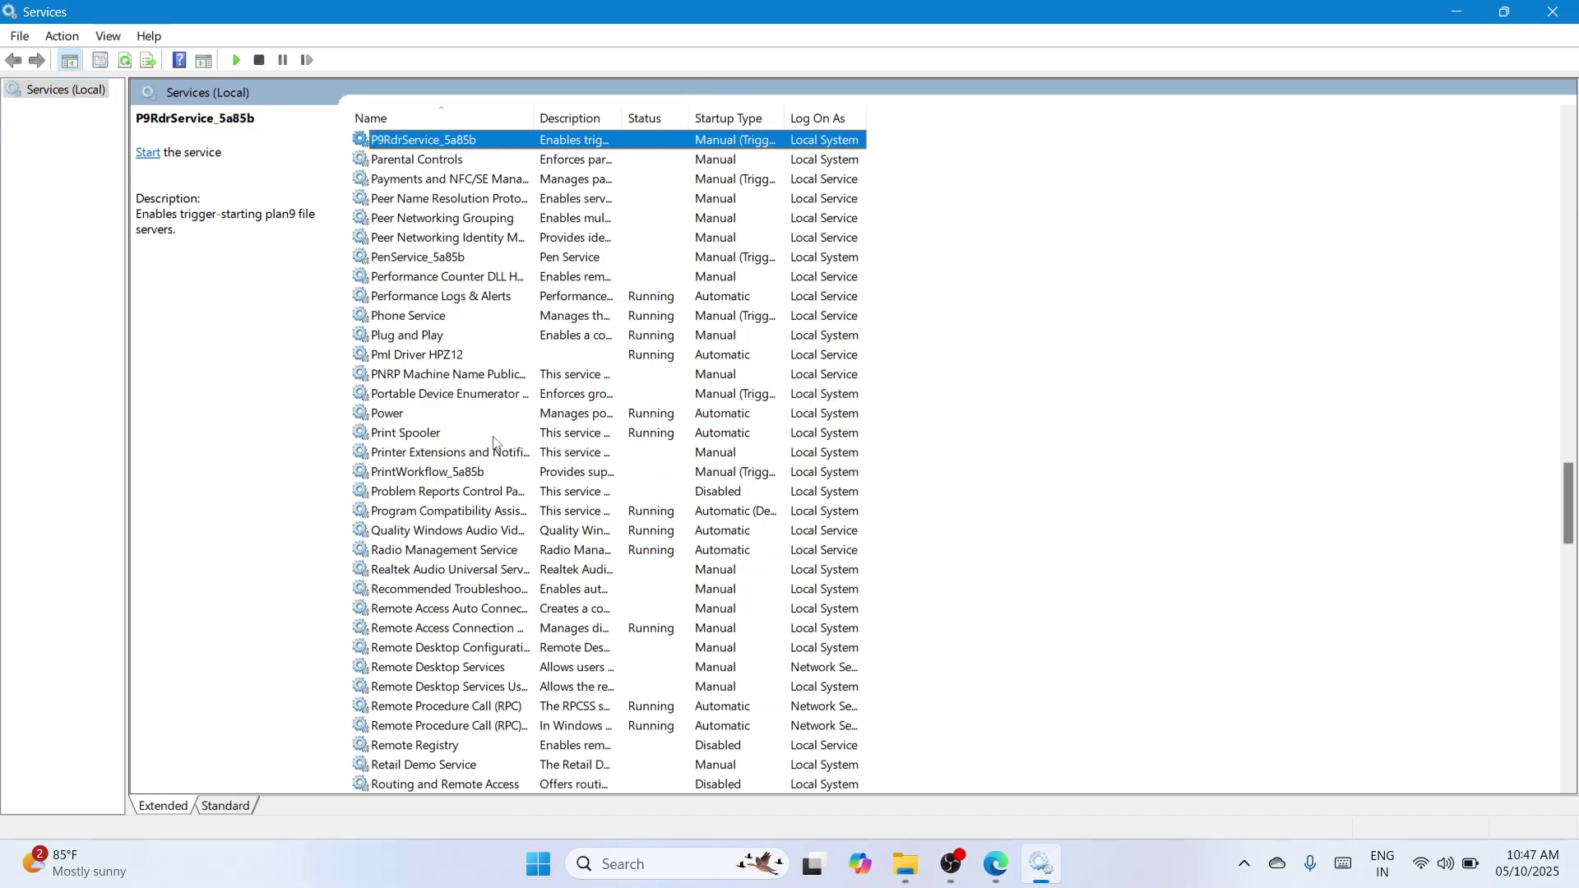
click(493, 436)
right_click(566, 436)
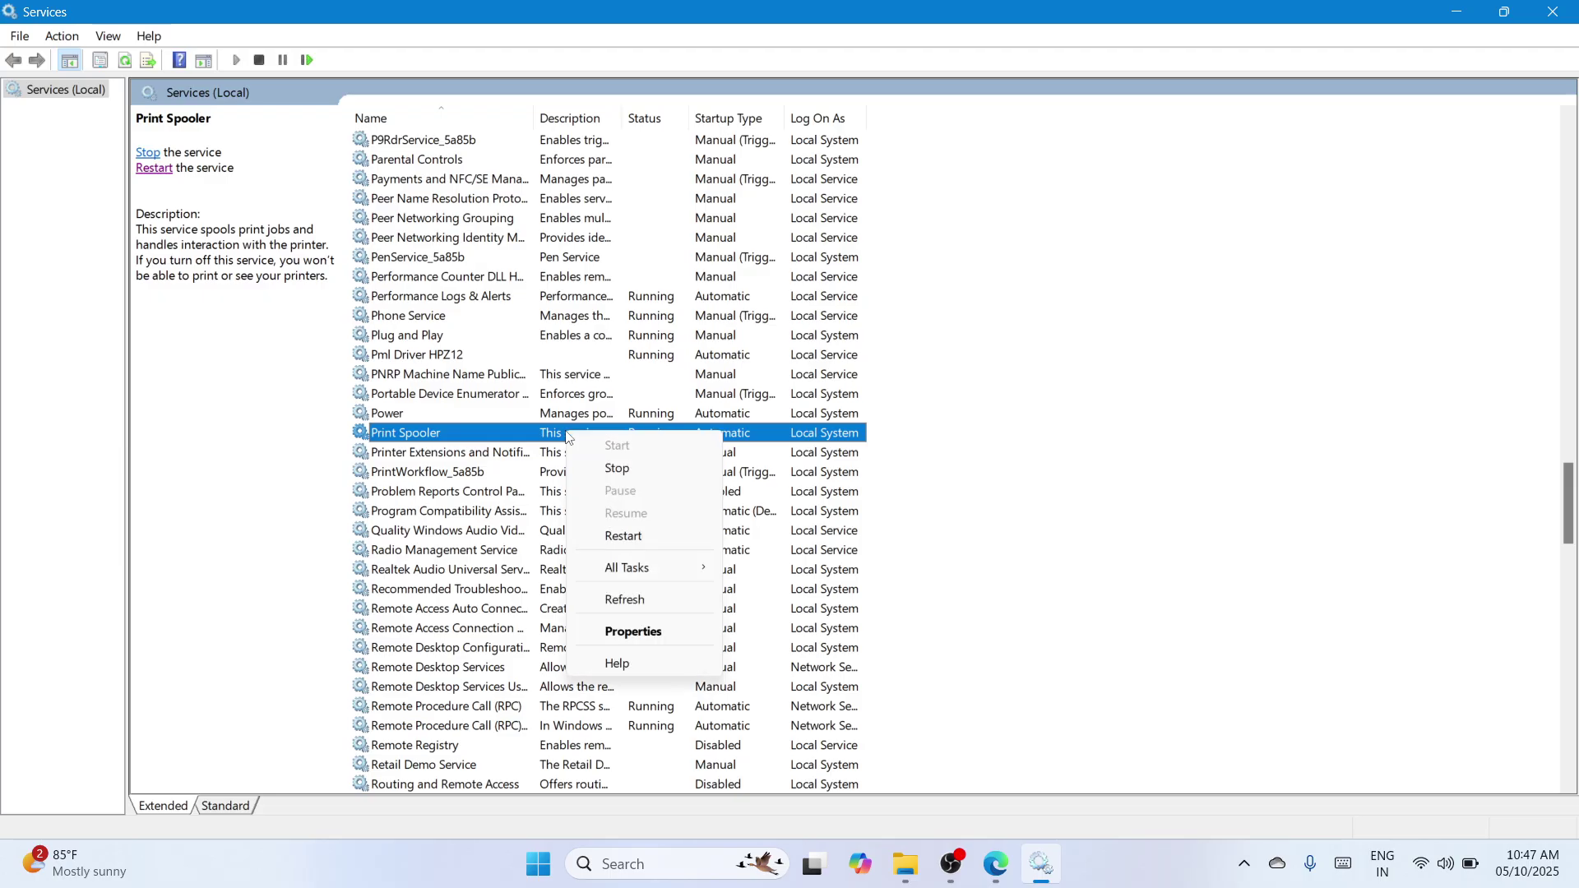
click(679, 624)
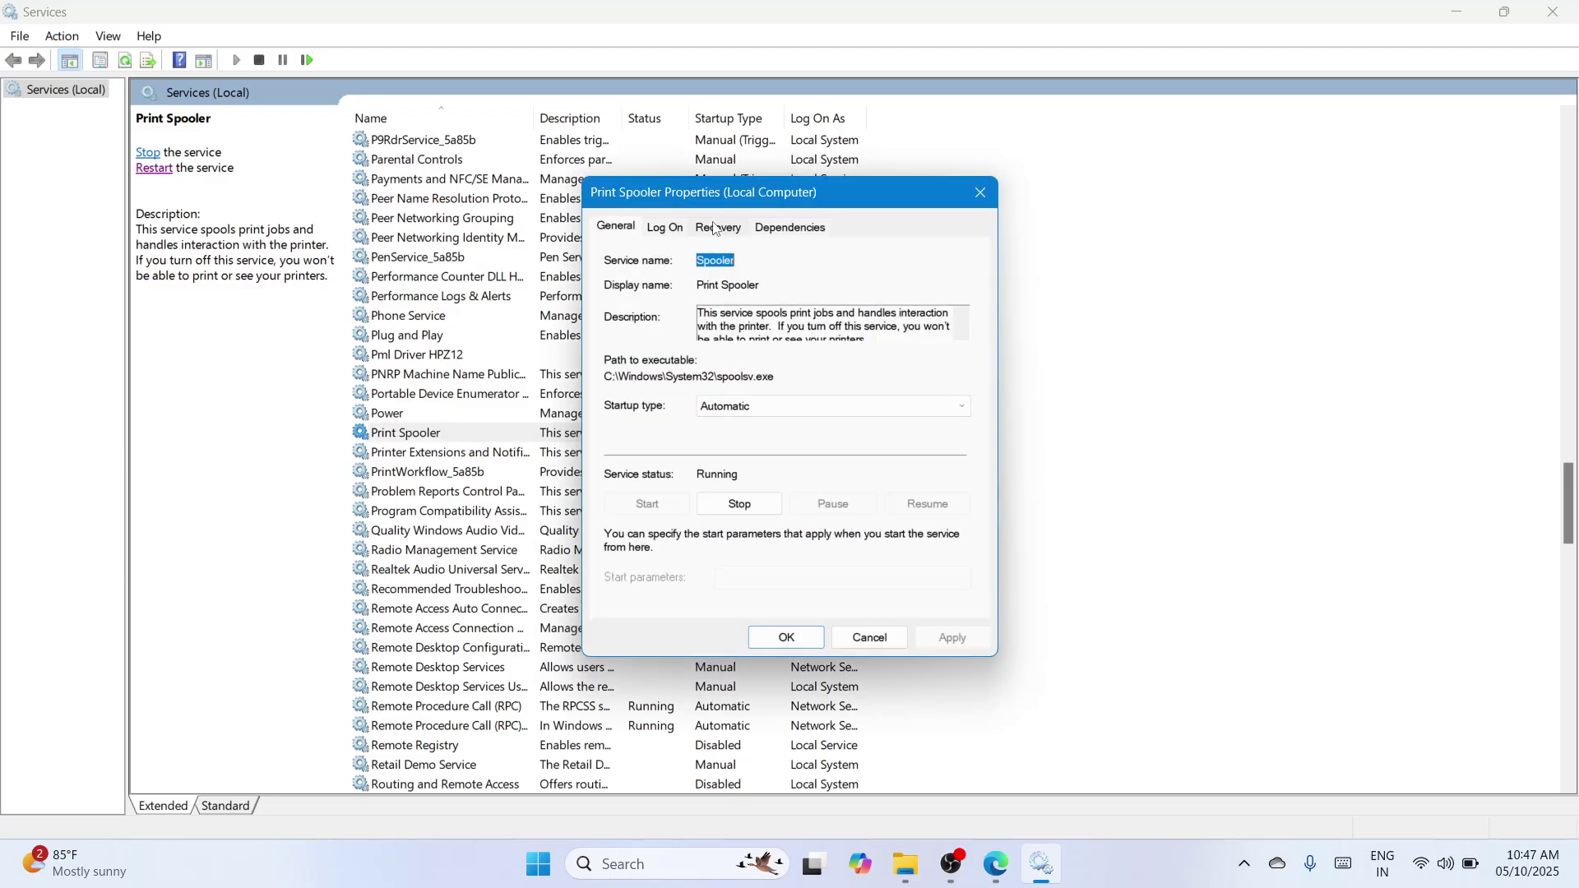
click(715, 229)
Set the Print Spooler's fail count reset to 0 days and service restart to 0 minutes, and apply the changes
click(773, 384)
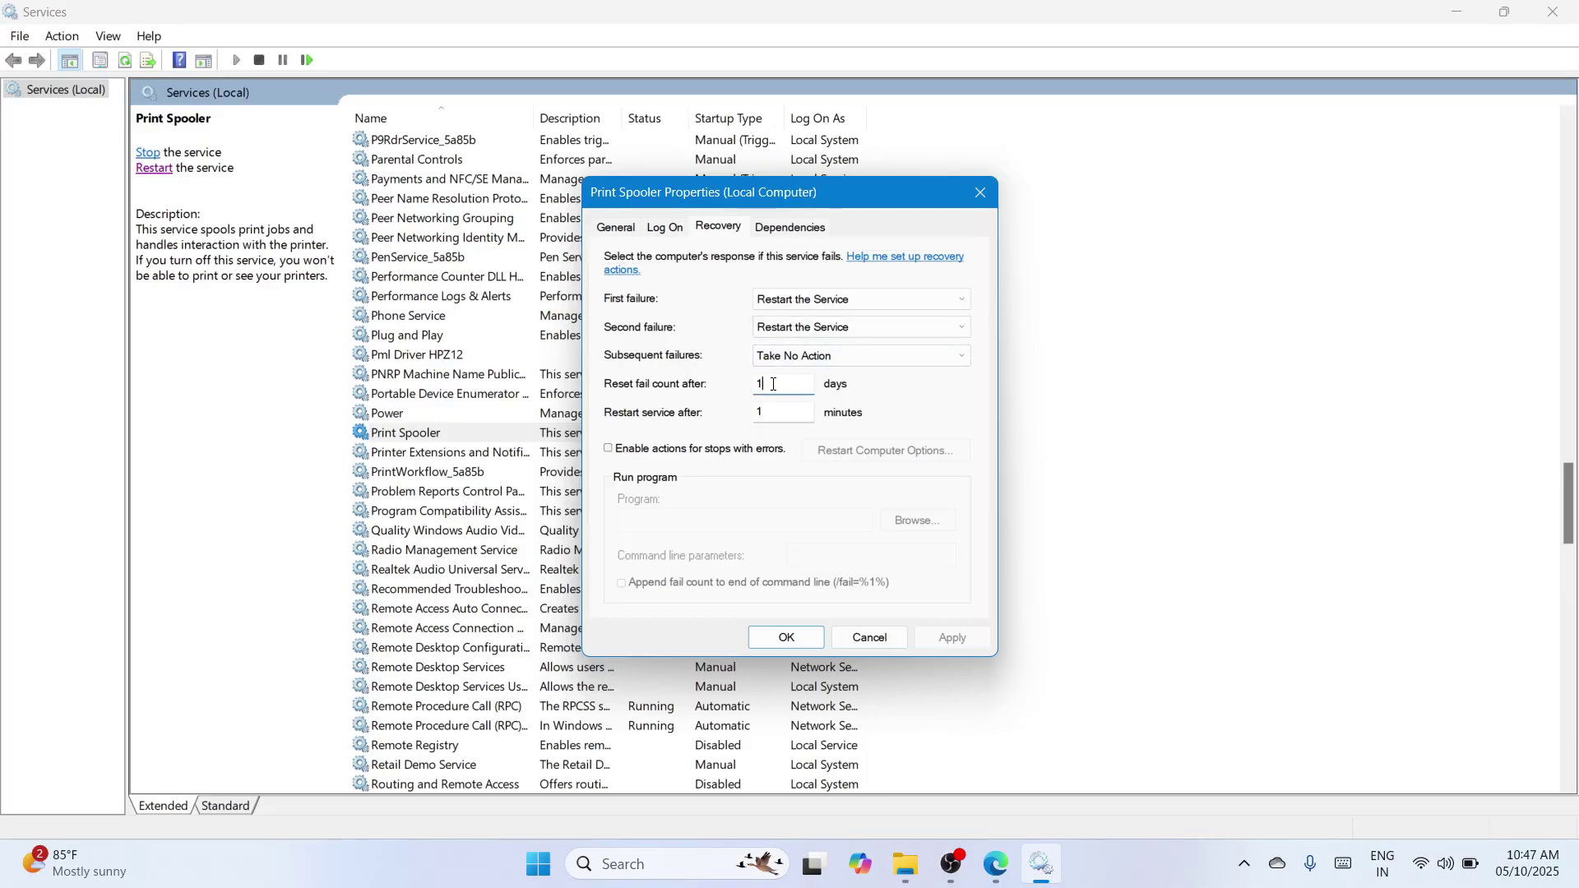
key(BackSpace)
text(0)
click(778, 420)
key(BackSpace)
text(0)
click(946, 638)
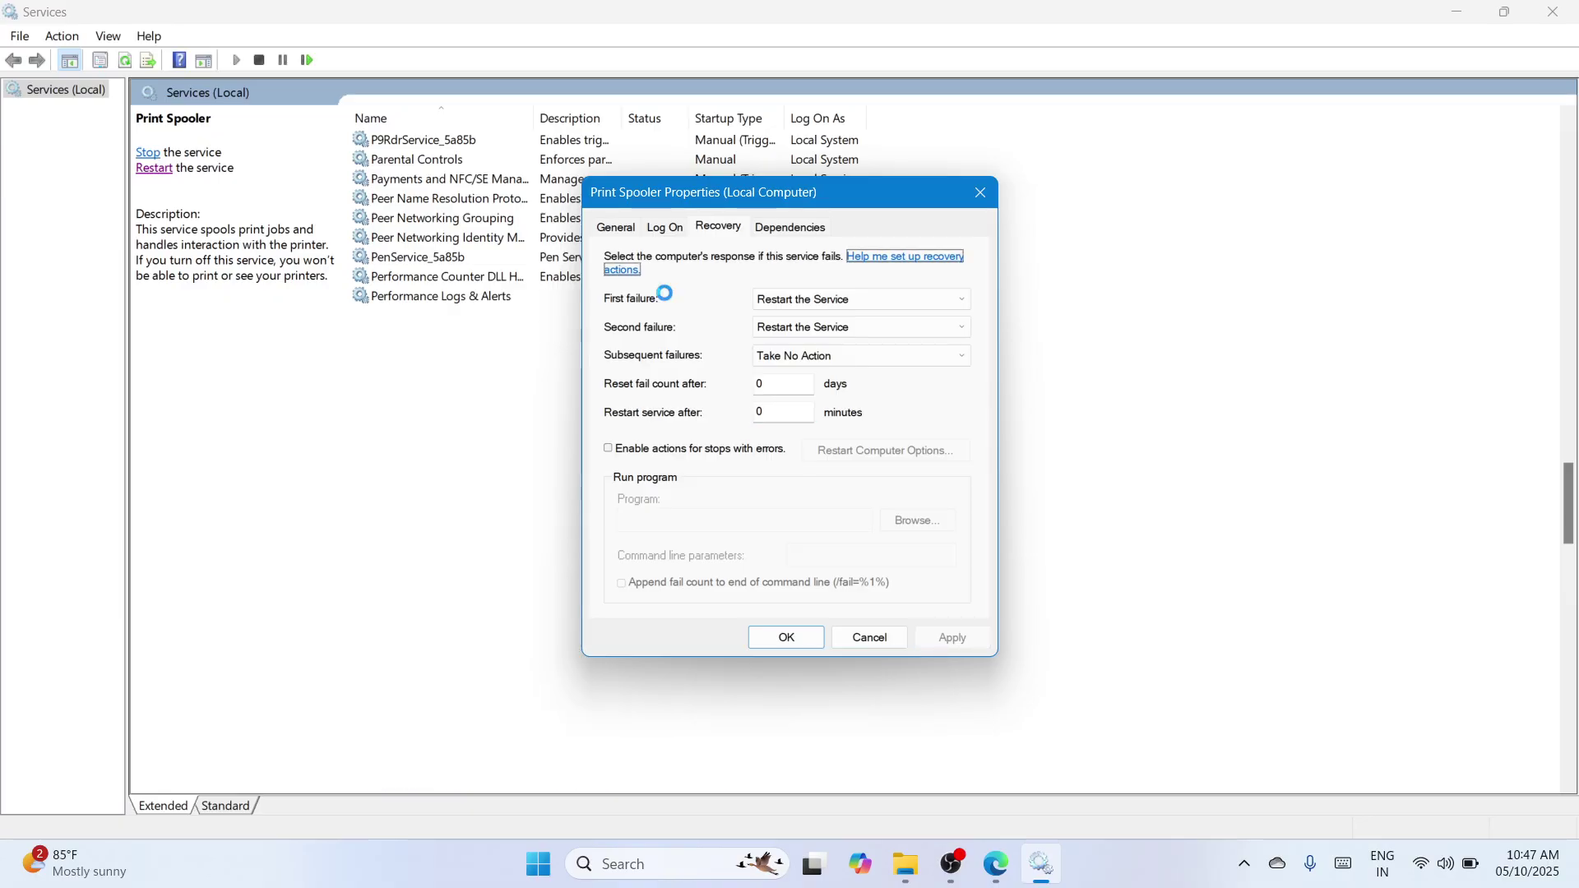
Set the Print Spooler's startup type to Automatic, accept the properties and close the Services console
click(617, 229)
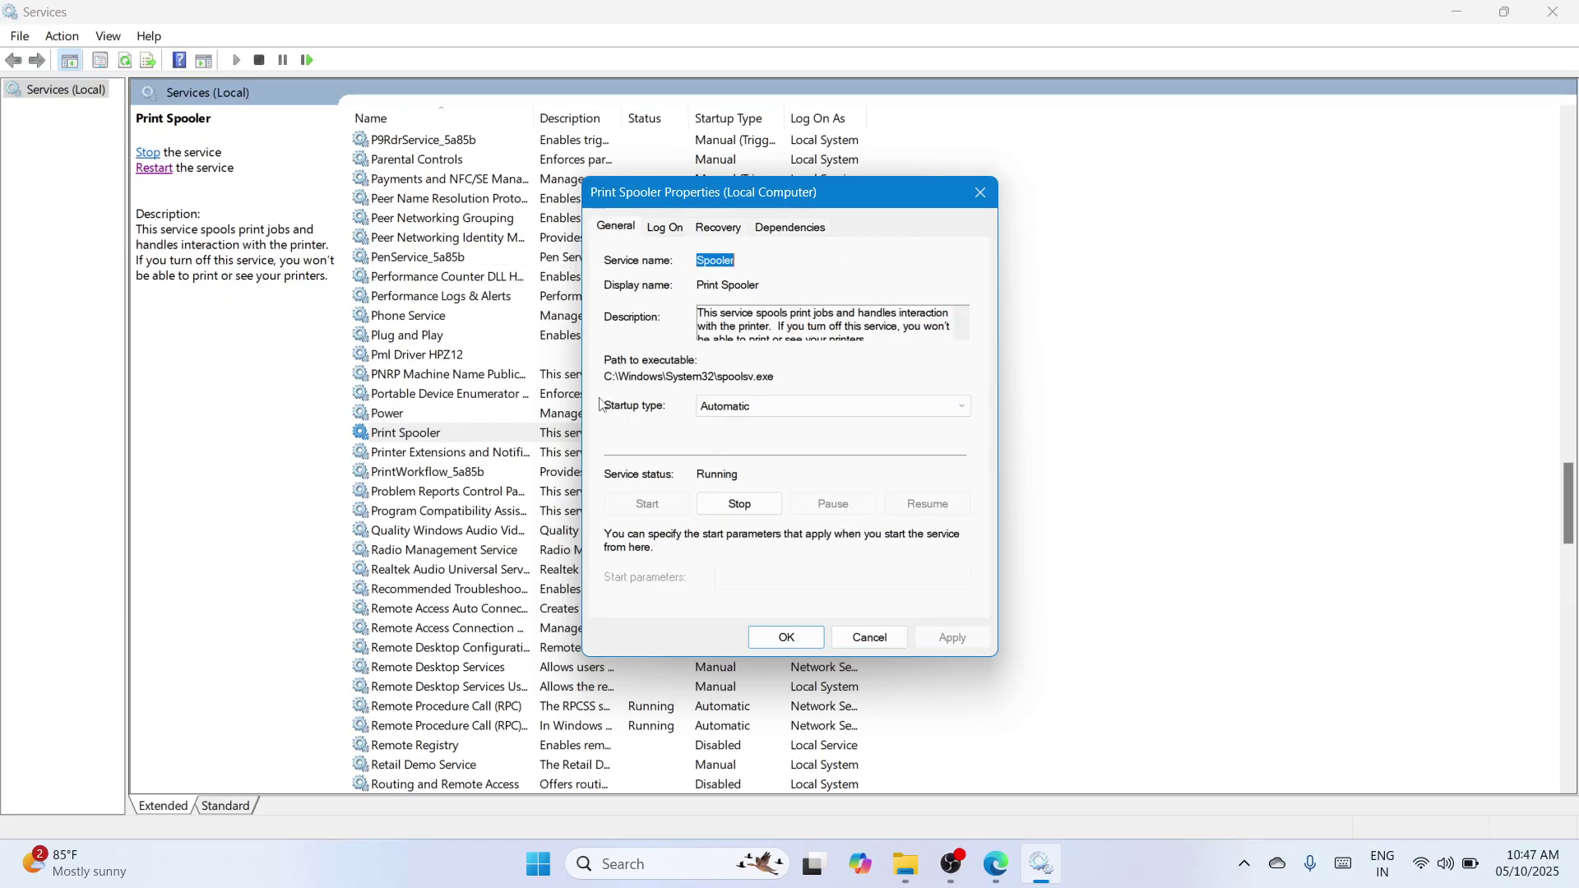
click(921, 409)
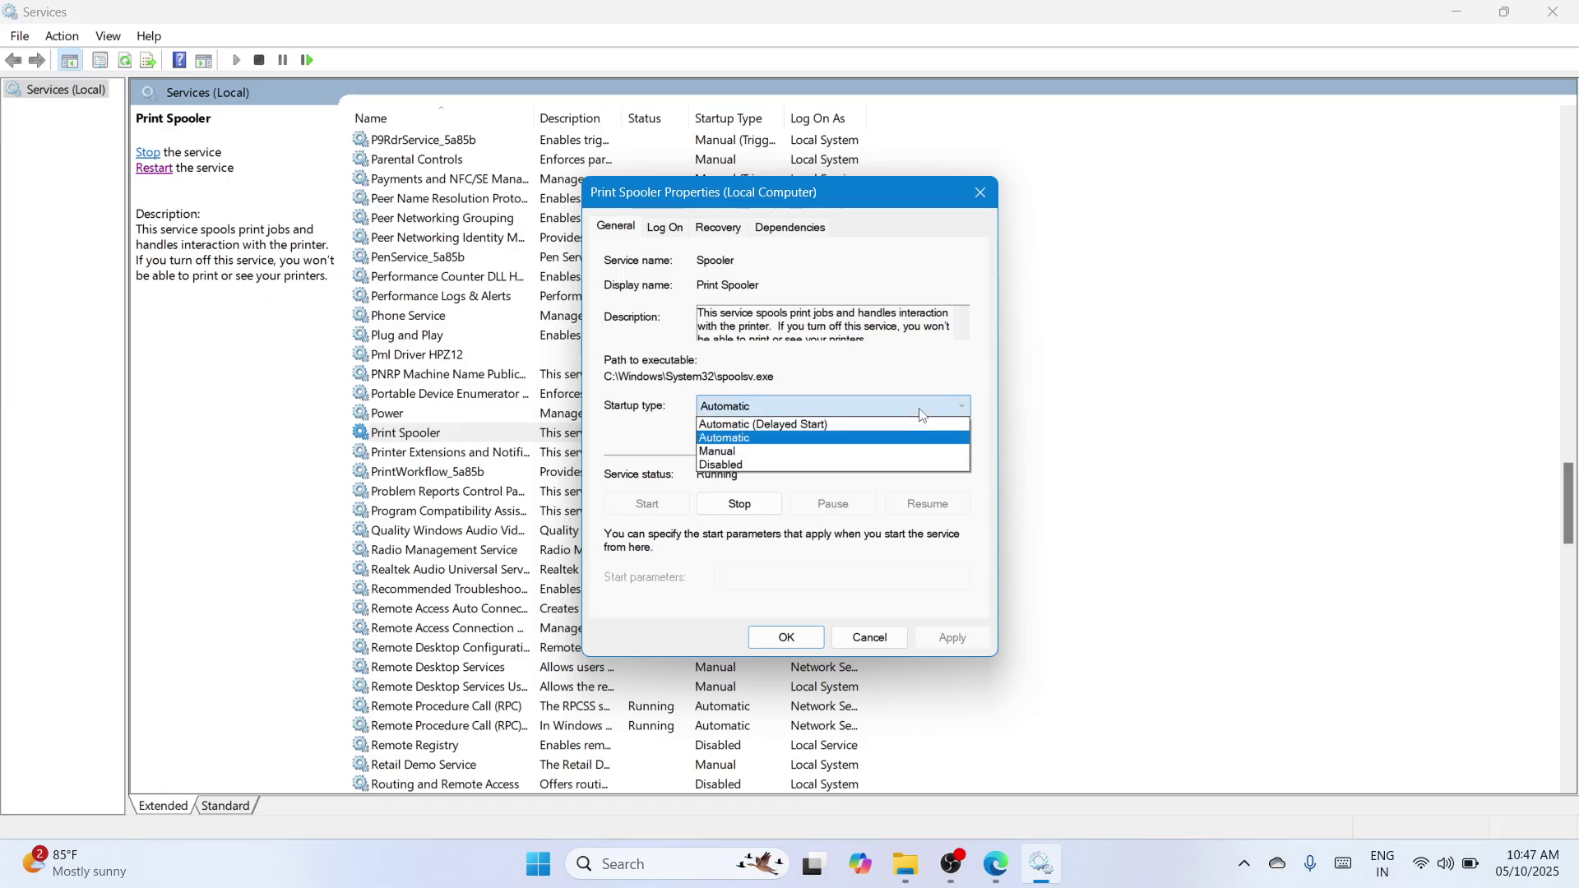
click(835, 439)
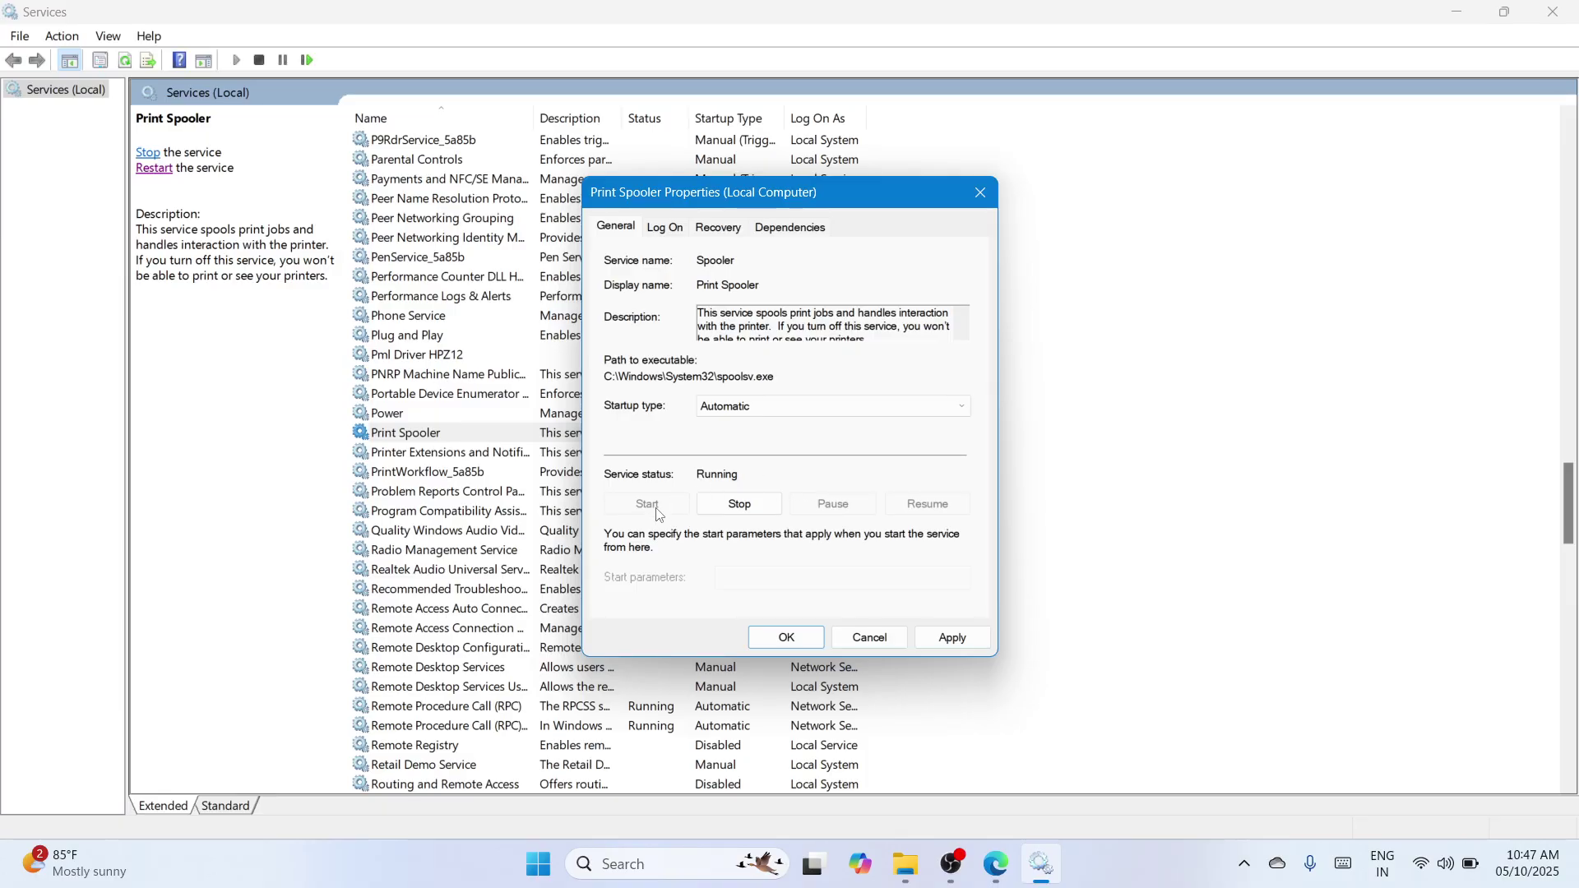
click(786, 639)
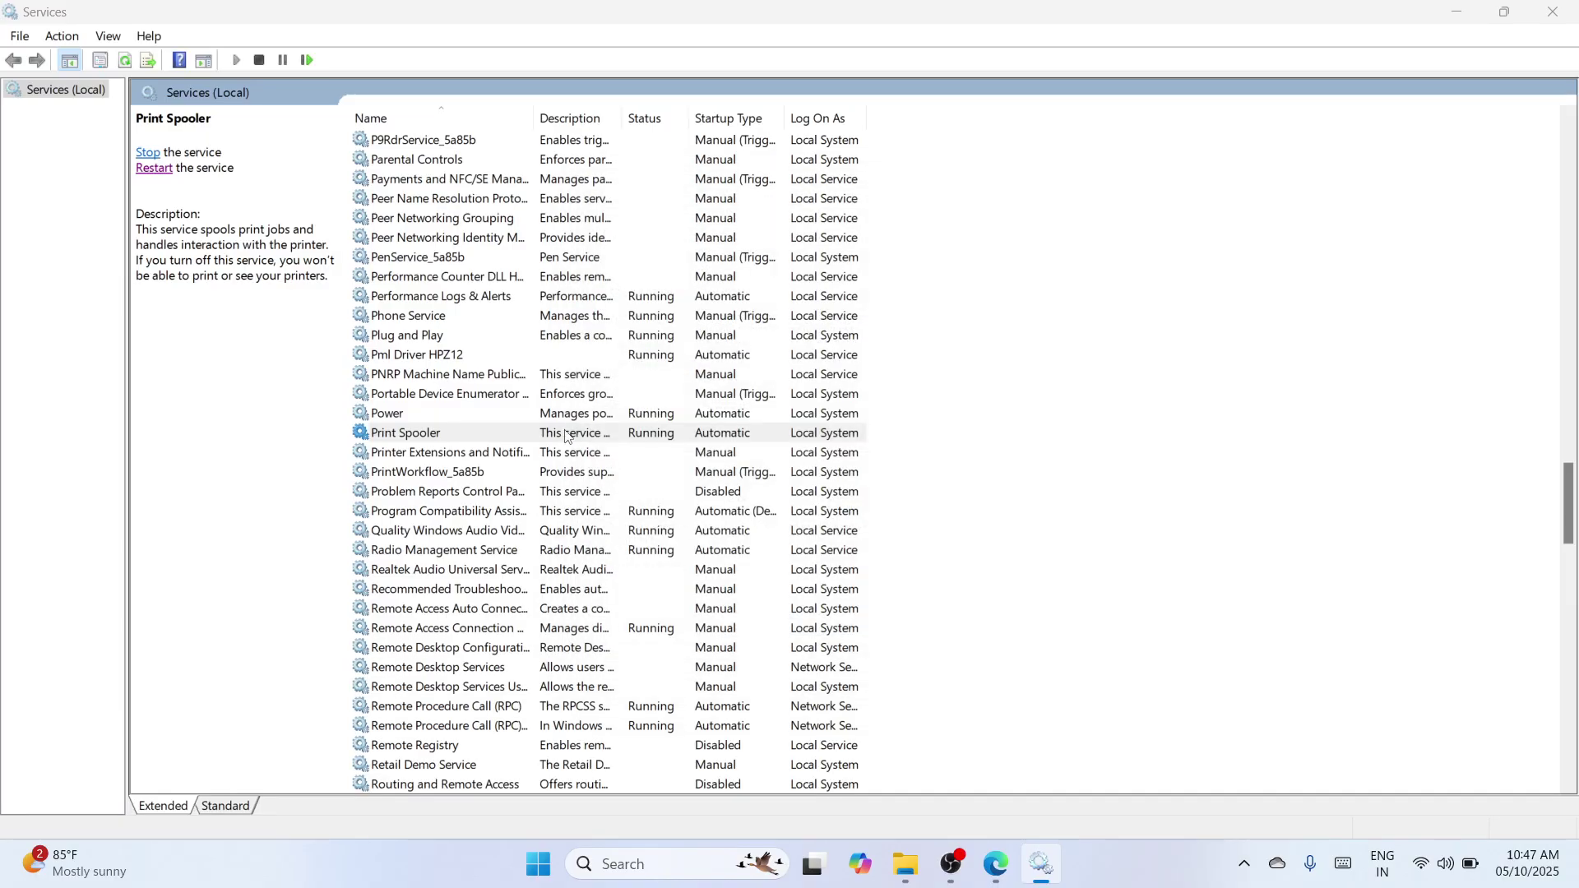
click(148, 153)
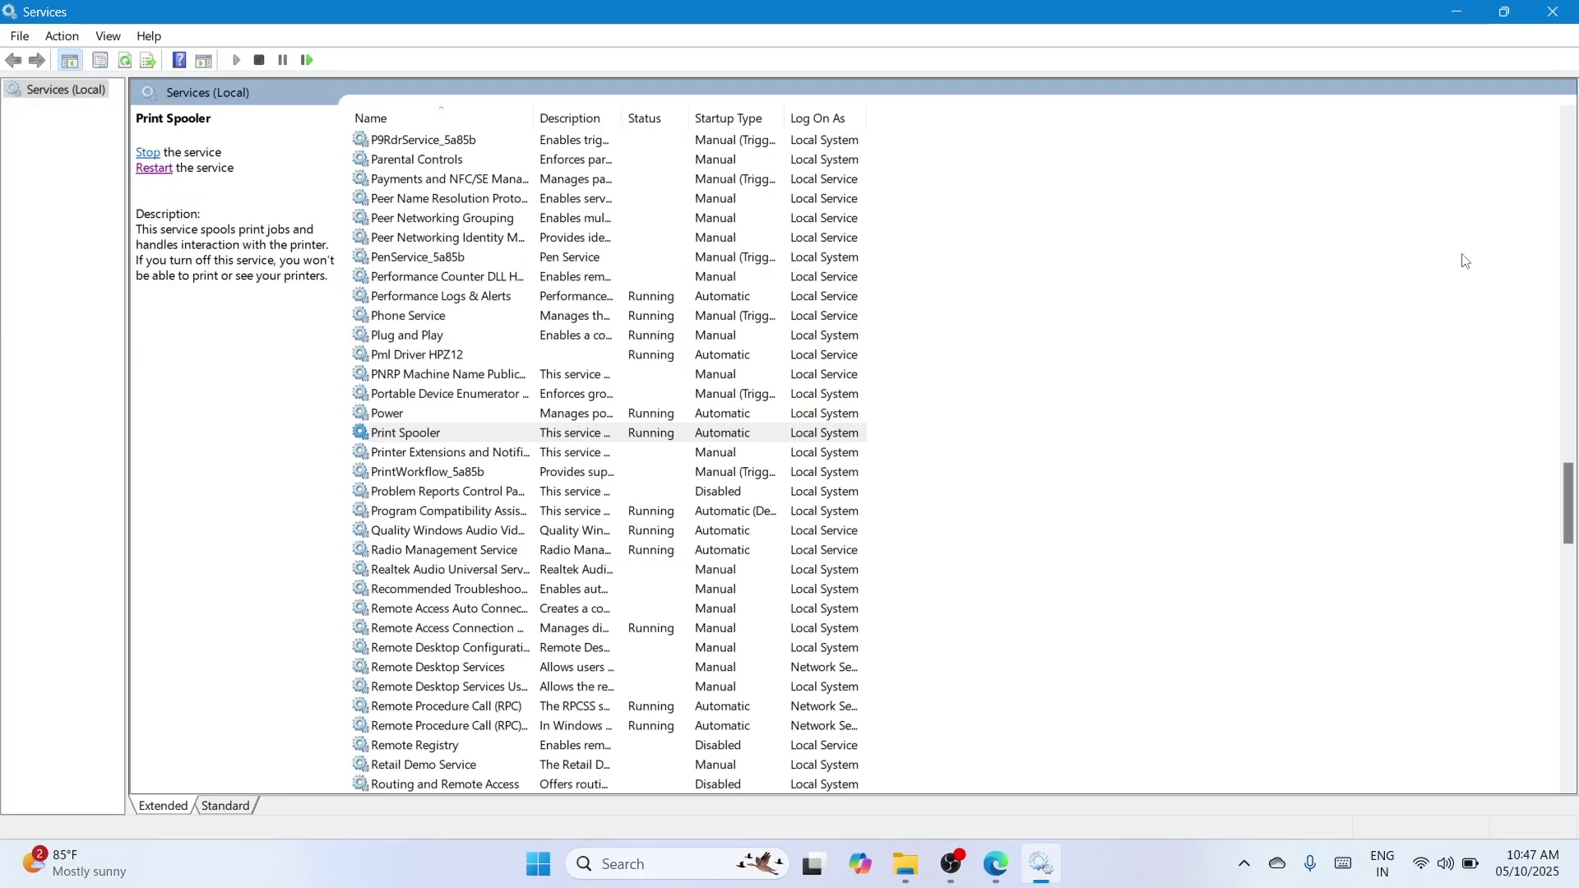
click(1557, 13)
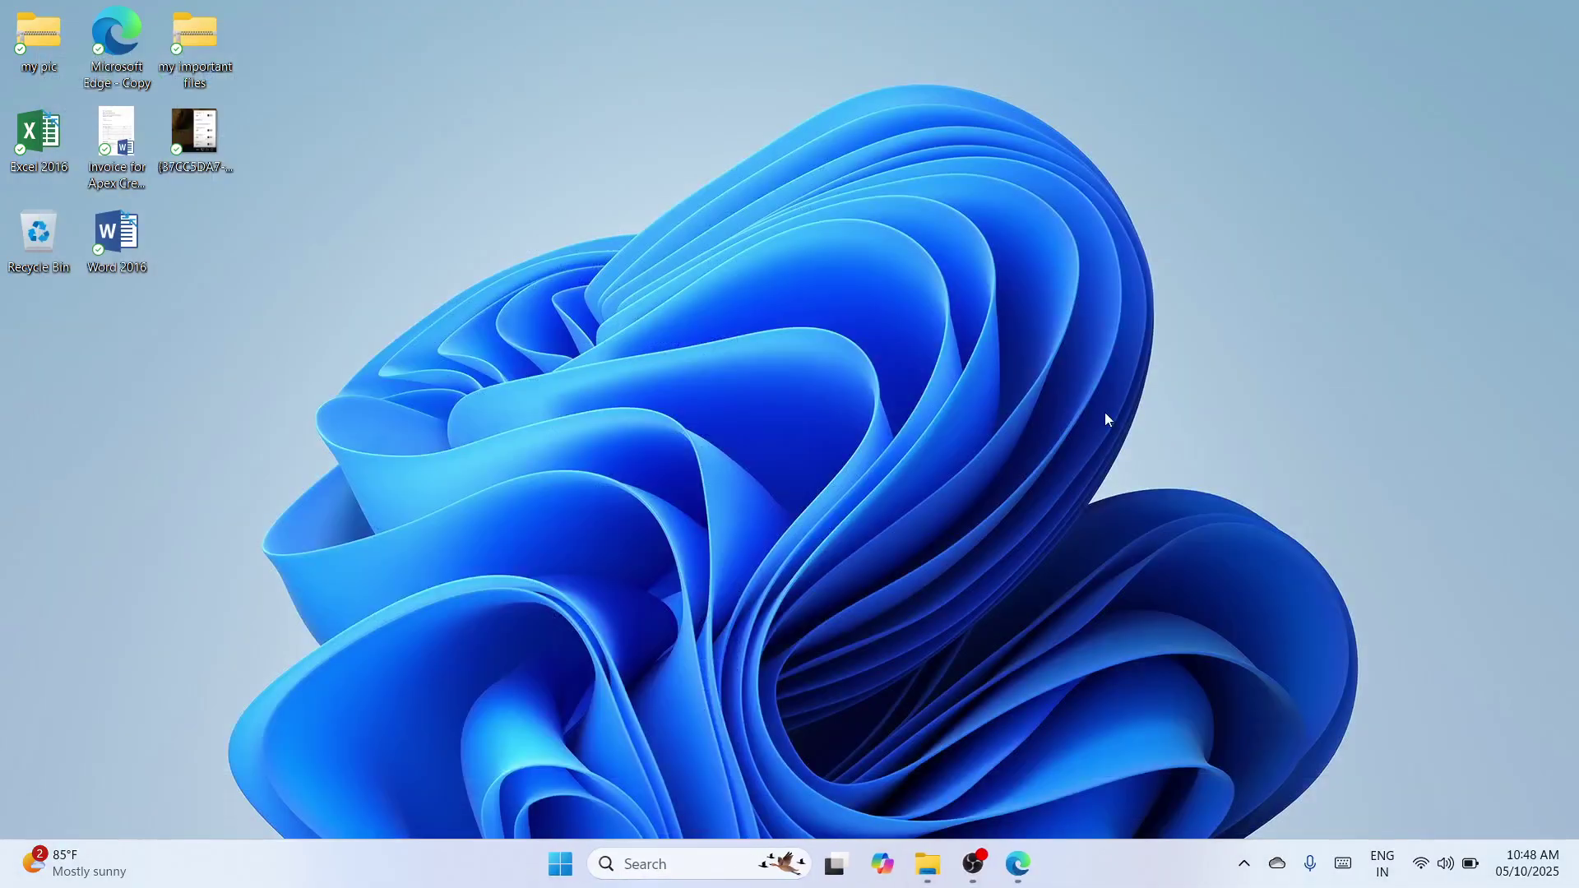